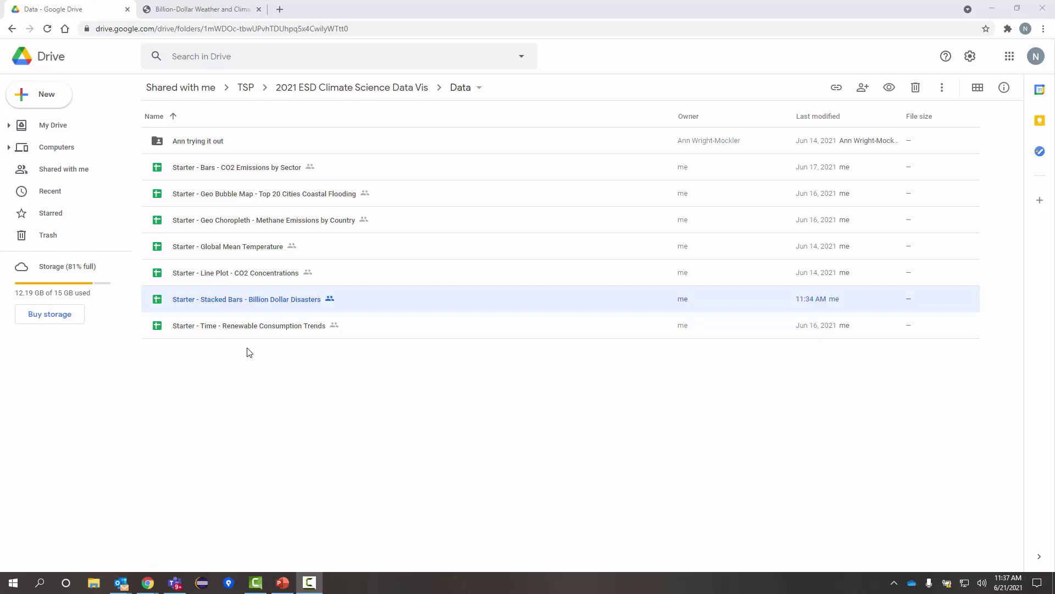
Bring up the NOAA overview page showing 291 billion-dollar disasters since 1980.
{"action": "left_click", "coordinate": [209, 11]}
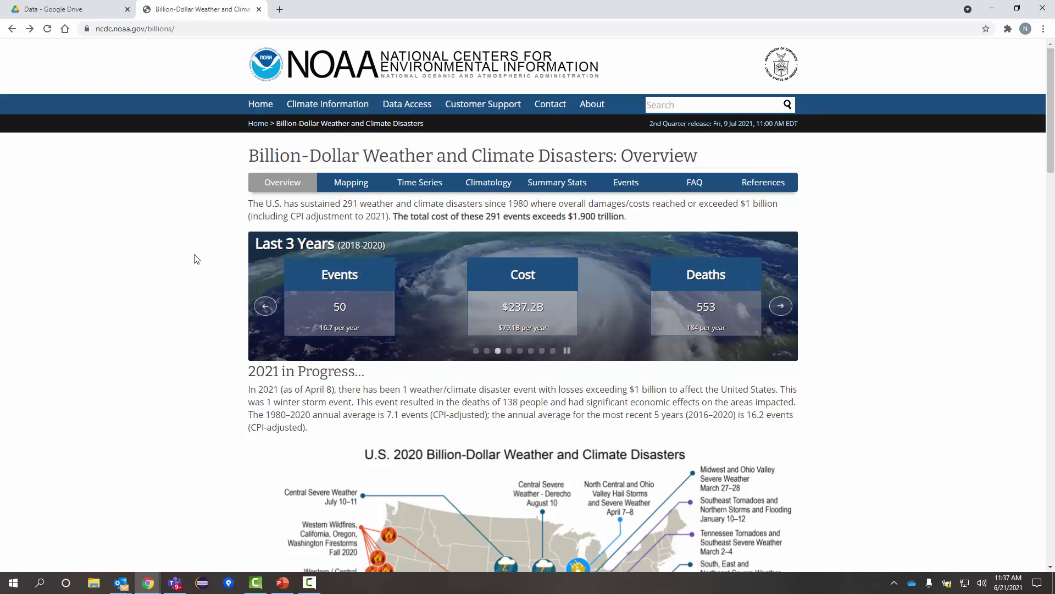
Skim the NOAA overview, then open 'Starter - Stacked Bars - Billion Dollar Disasters' from Drive.
{"action": "scroll", "coordinate": [196, 259], "scroll_direction": "down", "scroll_amount": 3}
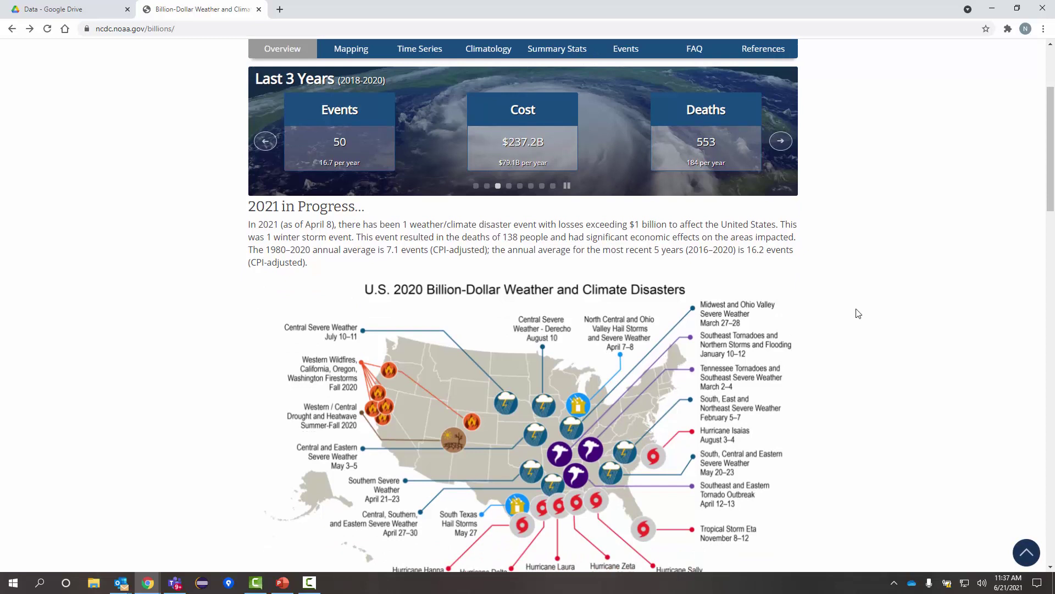
{"action": "scroll", "coordinate": [858, 313], "scroll_direction": "down", "scroll_amount": 1}
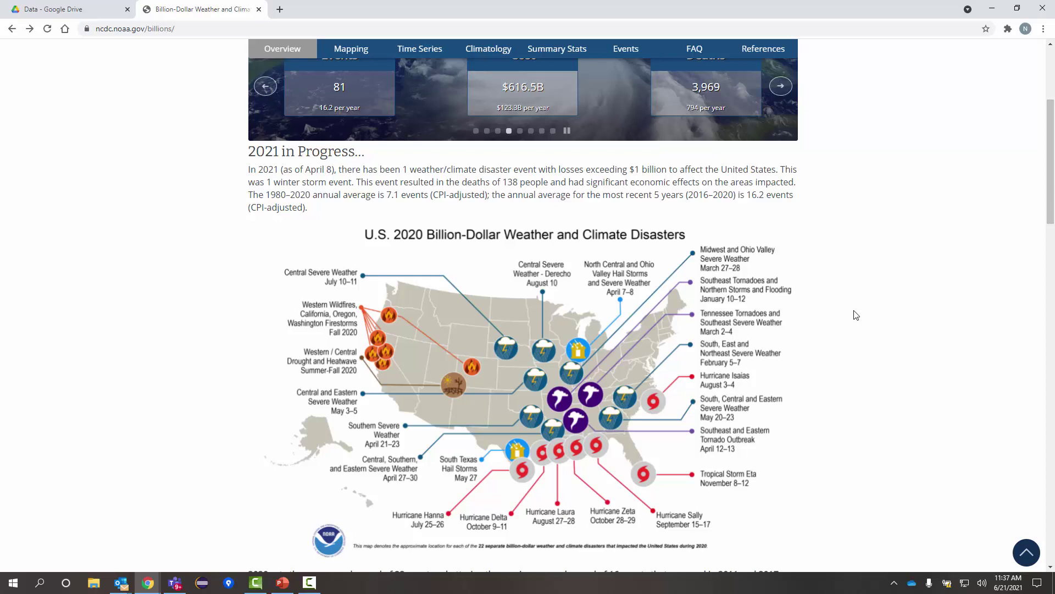
{"action": "scroll", "coordinate": [856, 315], "scroll_direction": "down", "scroll_amount": 2}
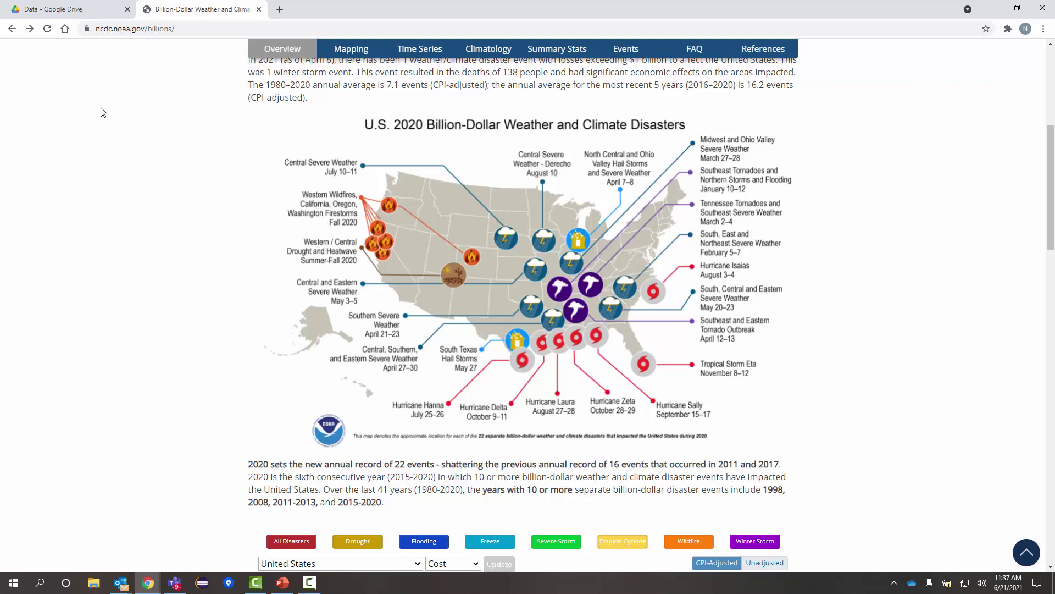
{"action": "scroll", "coordinate": [130, 126], "scroll_direction": "up", "scroll_amount": 6}
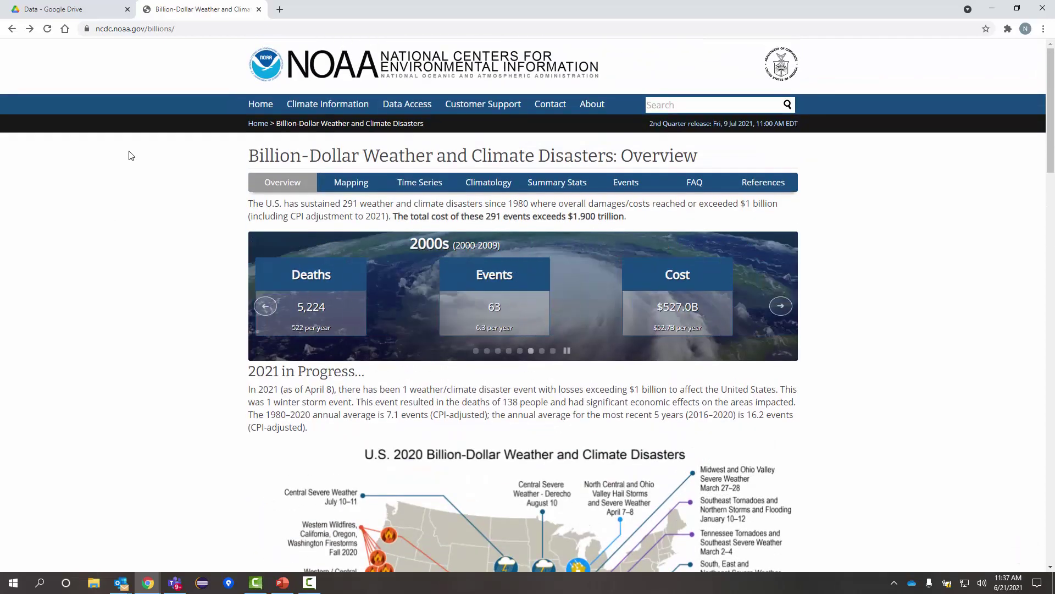
{"action": "left_click", "coordinate": [56, 10]}
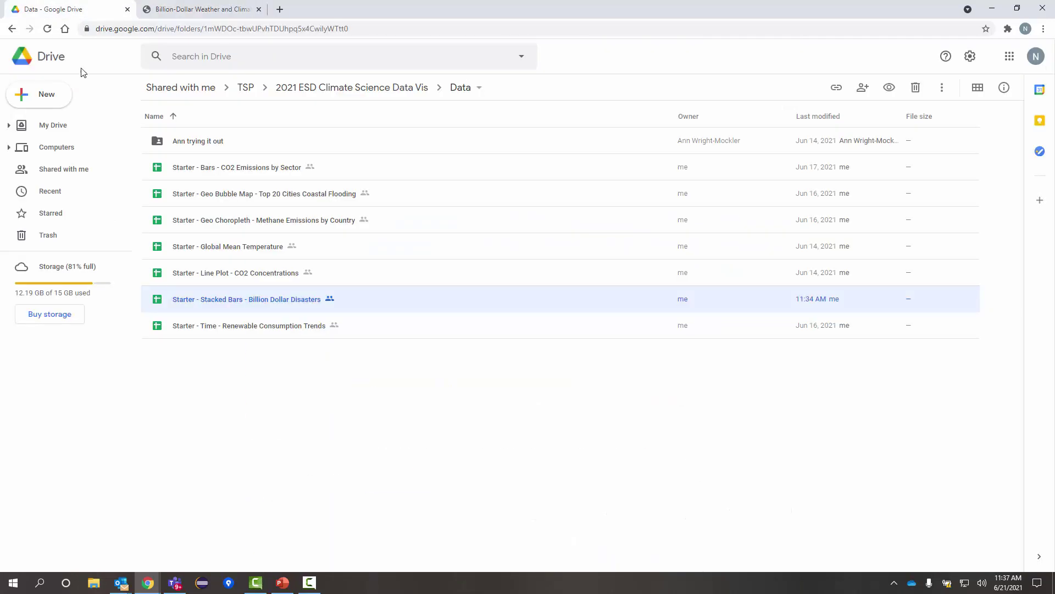
{"action": "double_click", "coordinate": [274, 306]}
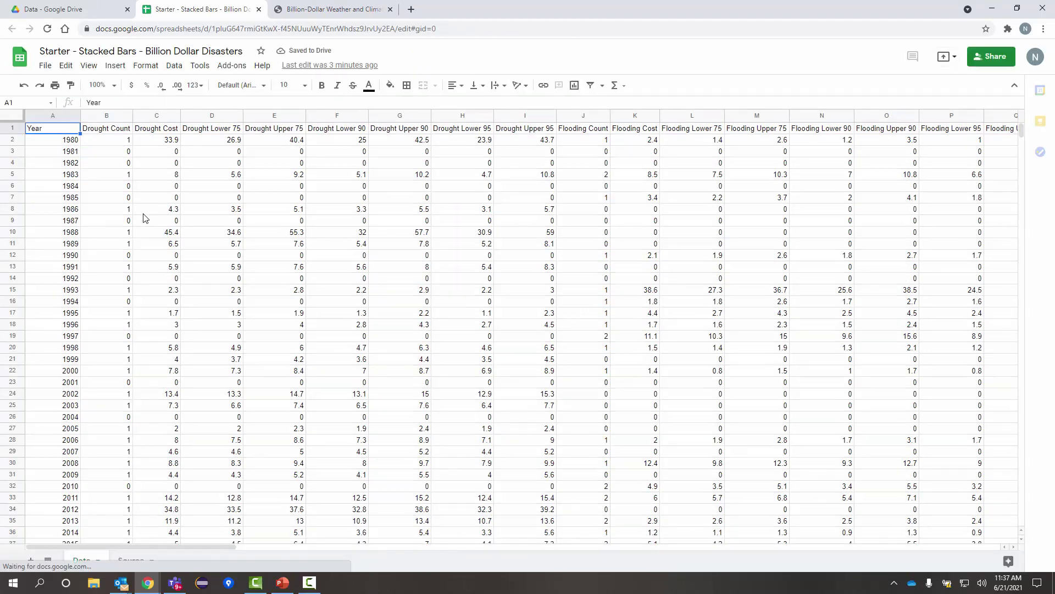
{"action": "left_click", "coordinate": [63, 143]}
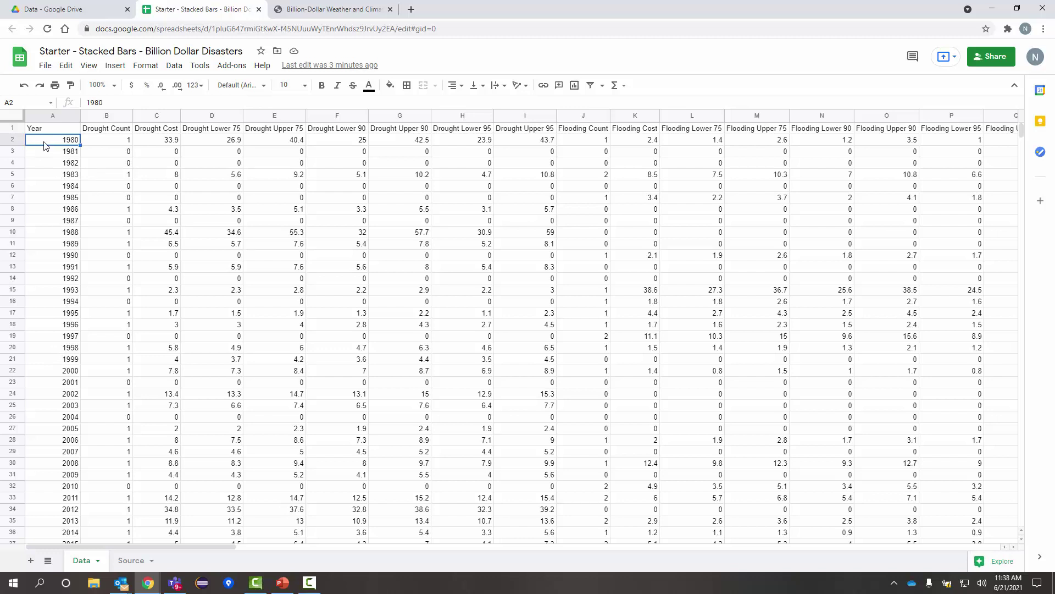
{"action": "left_click", "coordinate": [104, 143]}
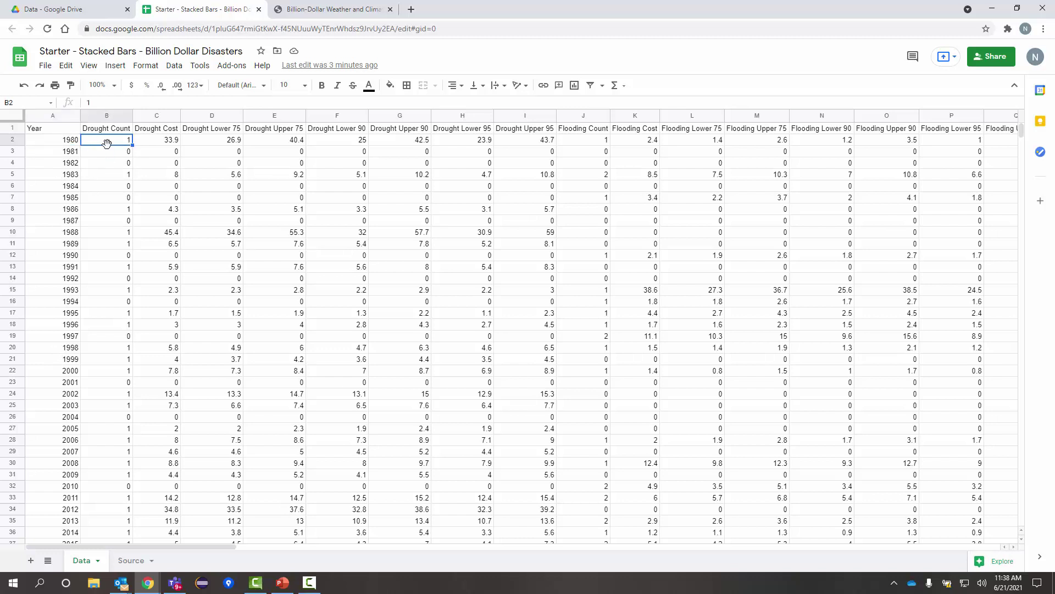
{"action": "left_click", "coordinate": [110, 132]}
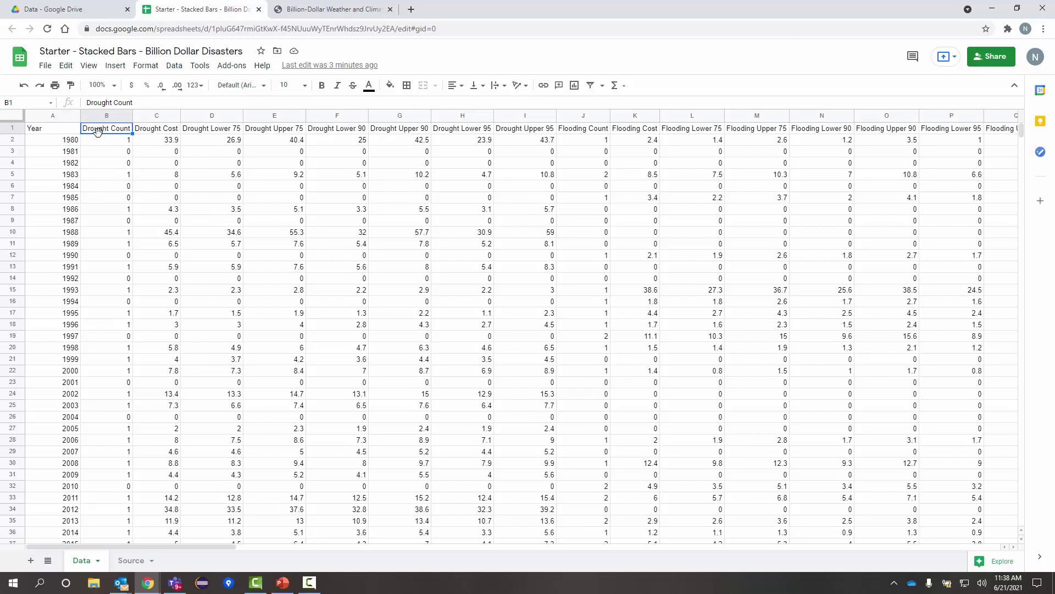
{"action": "left_click", "coordinate": [163, 139]}
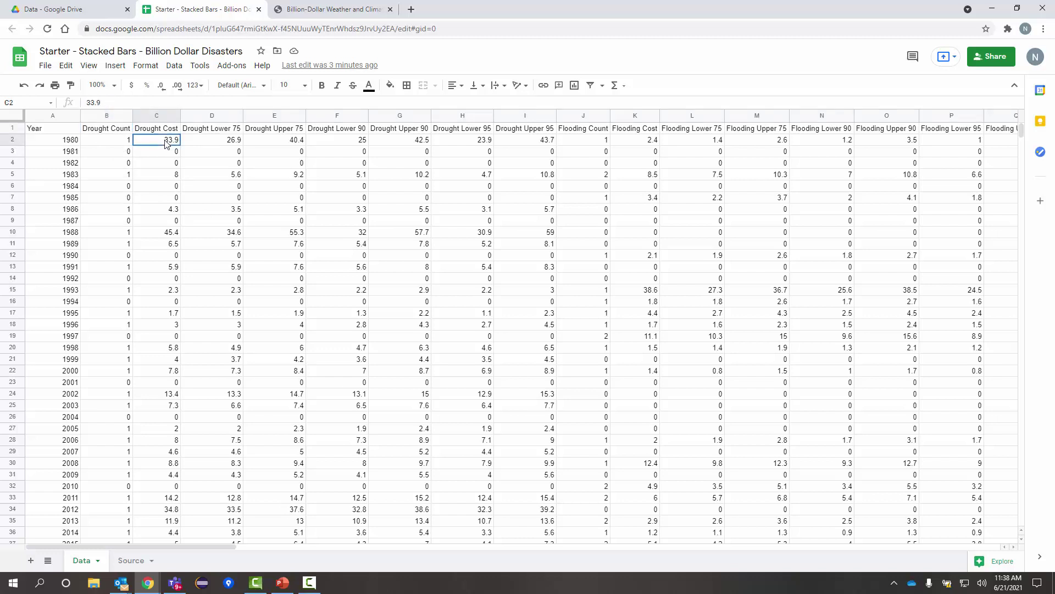
{"action": "left_click_drag", "start_coordinate": [113, 132], "coordinate": [543, 131]}
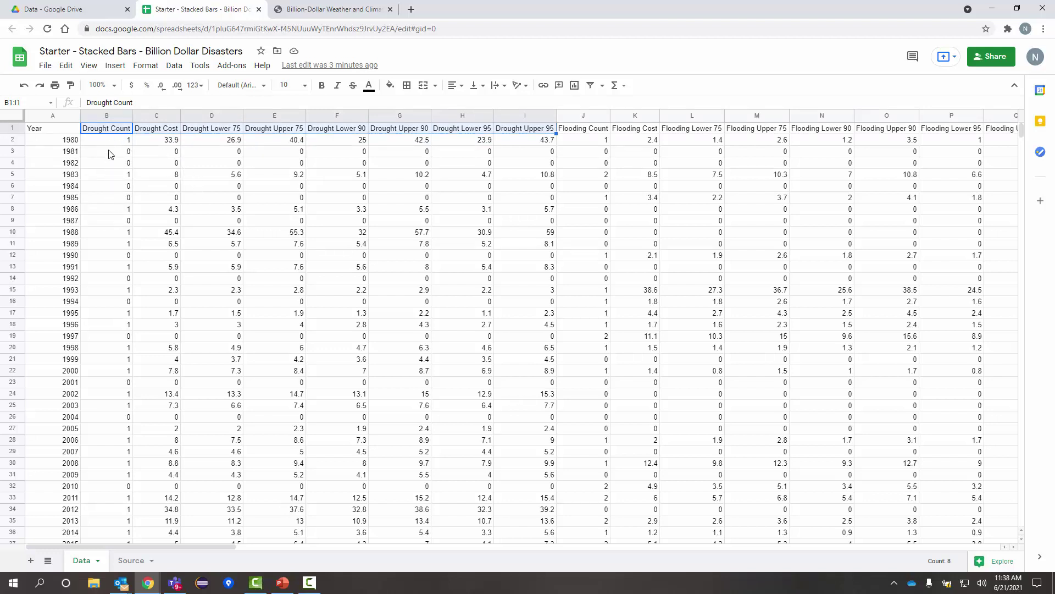
{"action": "left_click", "coordinate": [171, 144]}
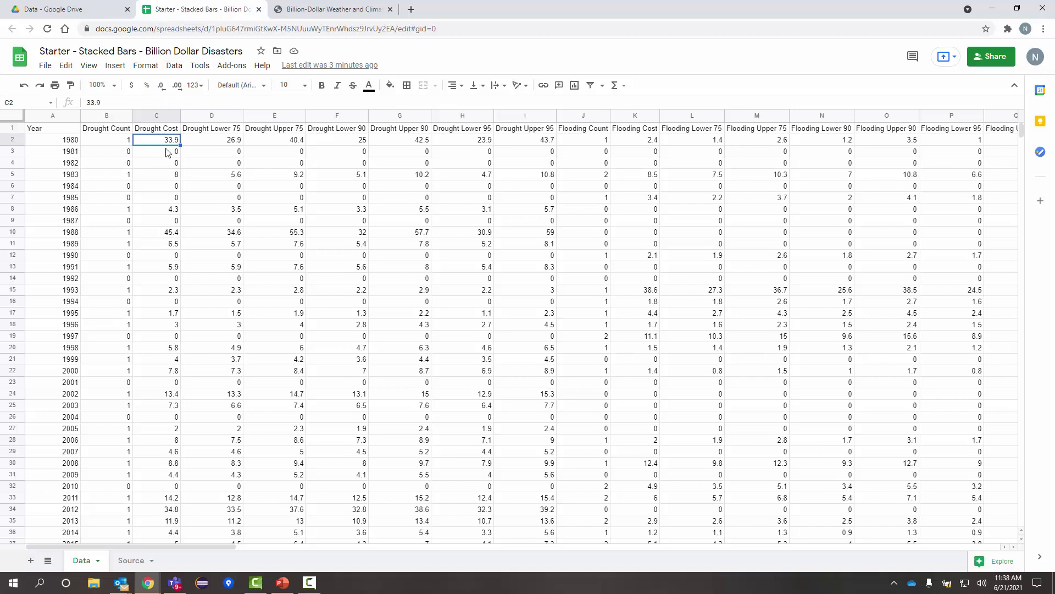
{"action": "left_click", "coordinate": [102, 143]}
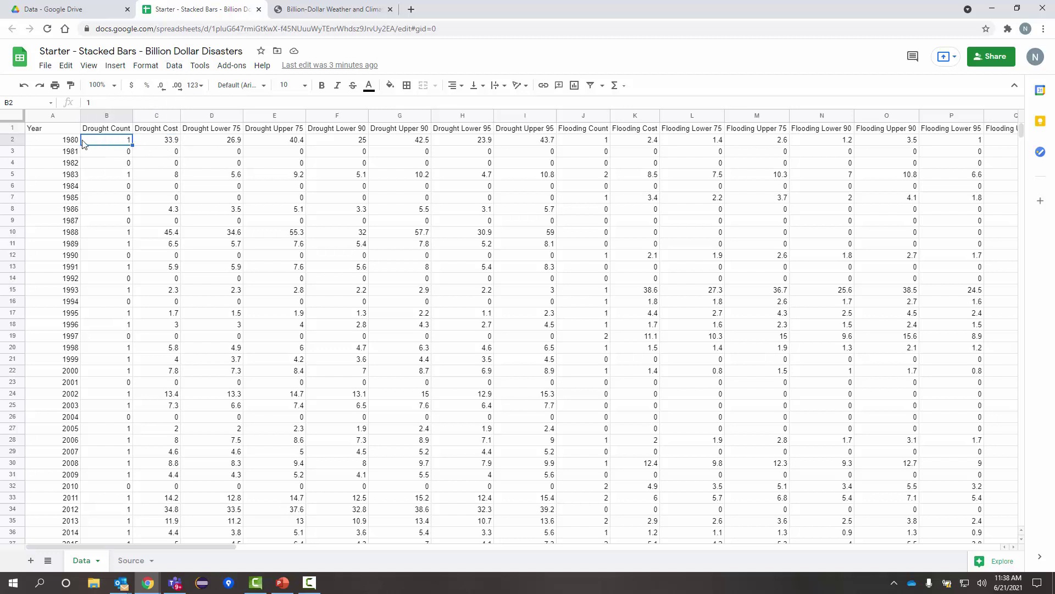
{"action": "left_click", "coordinate": [153, 143]}
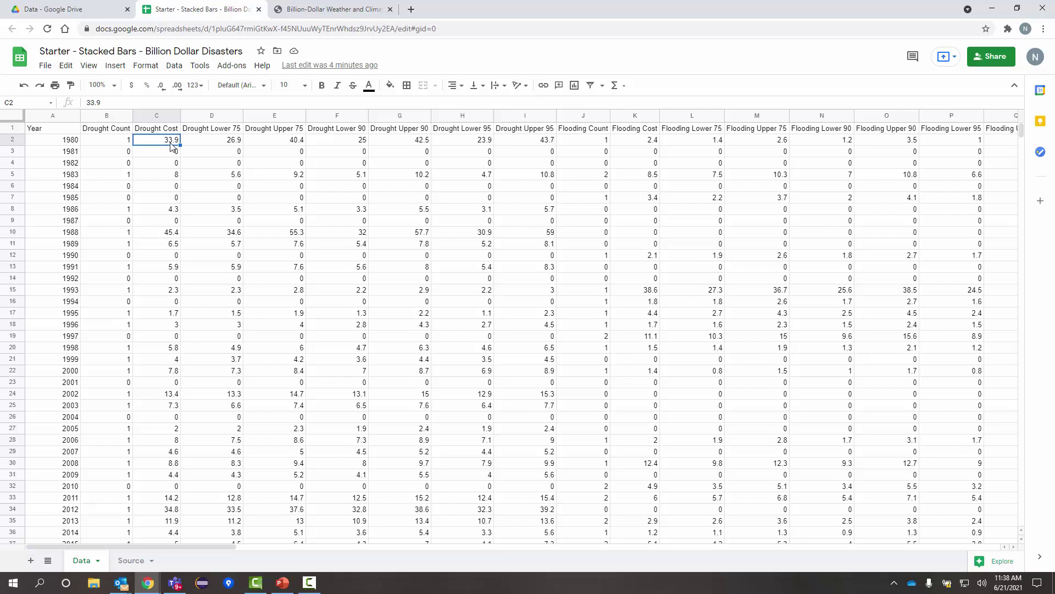
{"action": "left_click", "coordinate": [222, 142]}
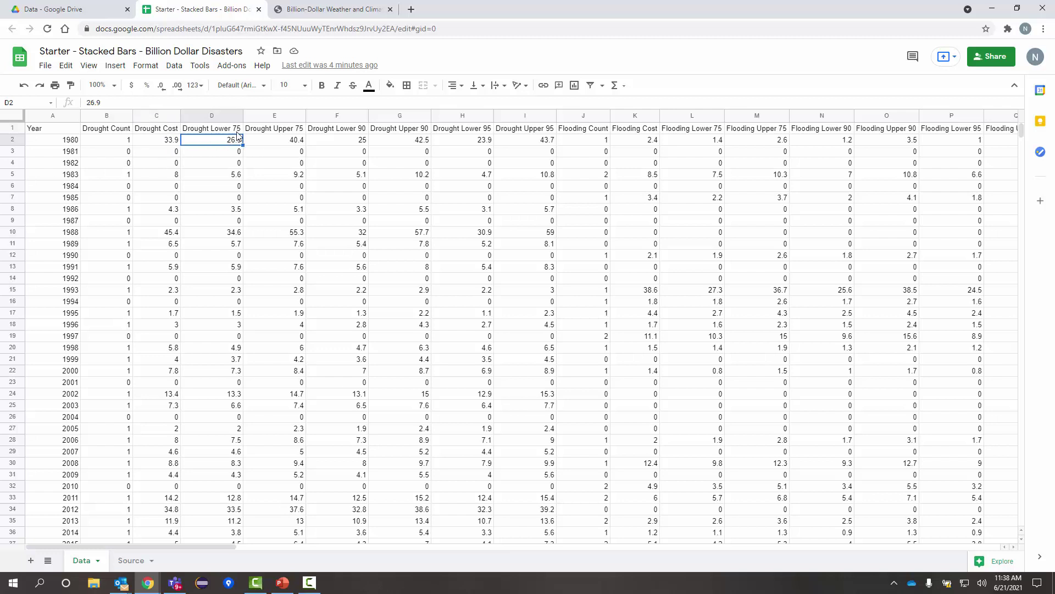
{"action": "left_click", "coordinate": [271, 144]}
{"action": "left_click", "coordinate": [344, 145]}
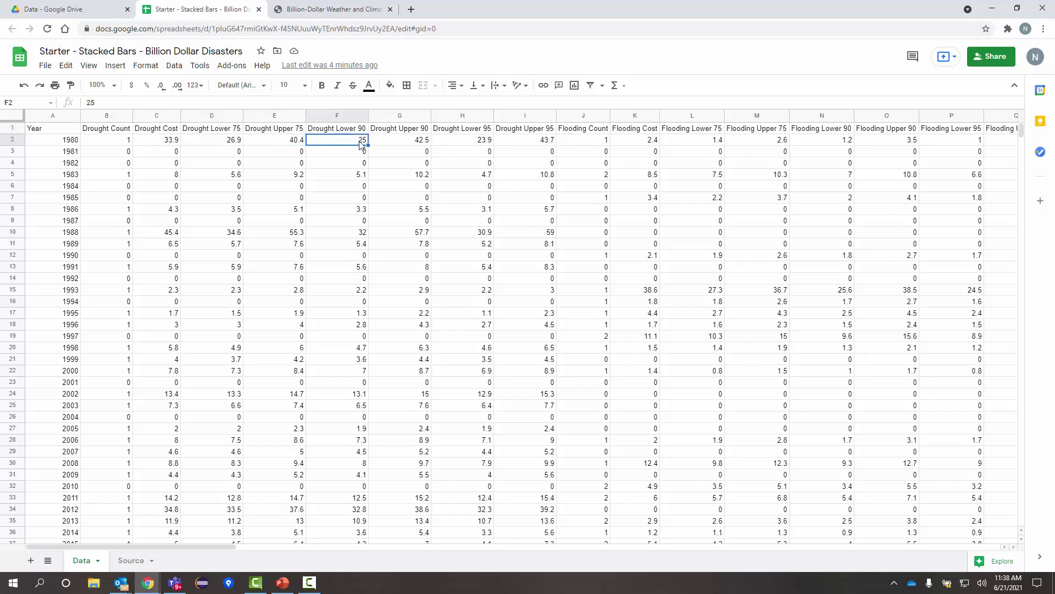
{"action": "left_click", "coordinate": [403, 145]}
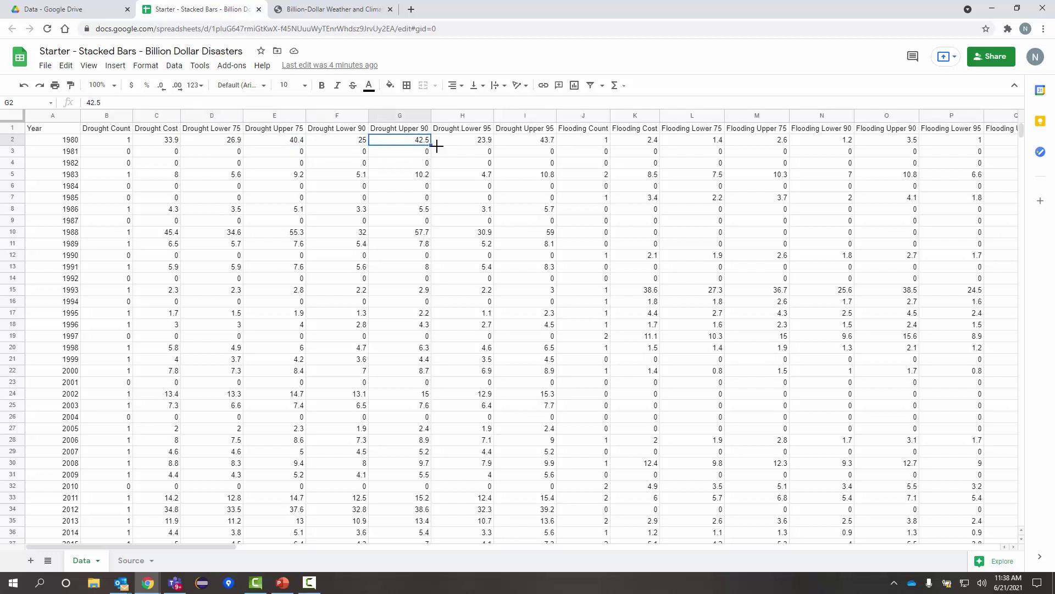
{"action": "left_click", "coordinate": [458, 145]}
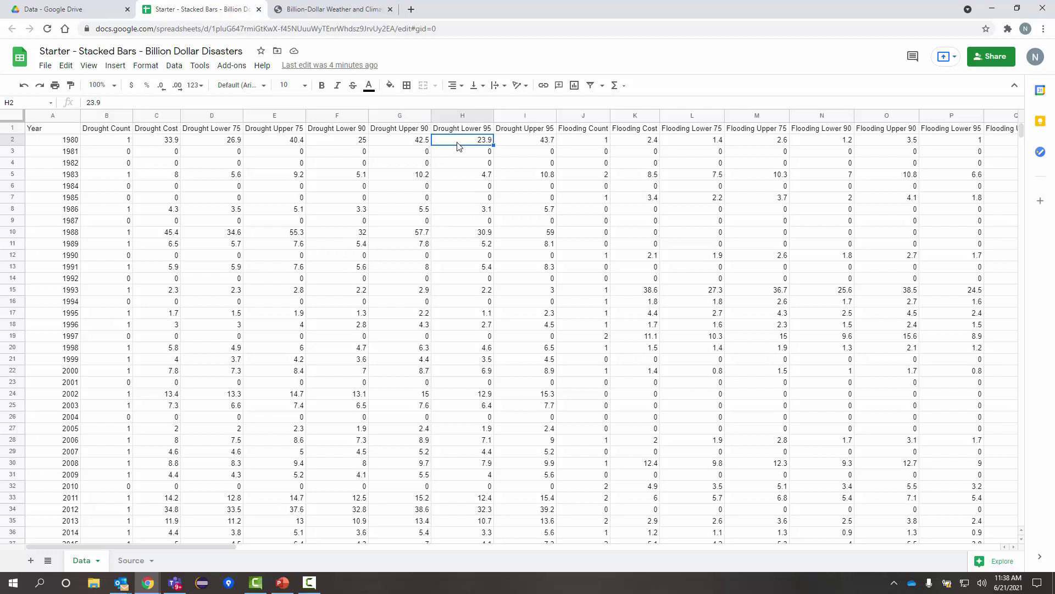
{"action": "left_click", "coordinate": [519, 145]}
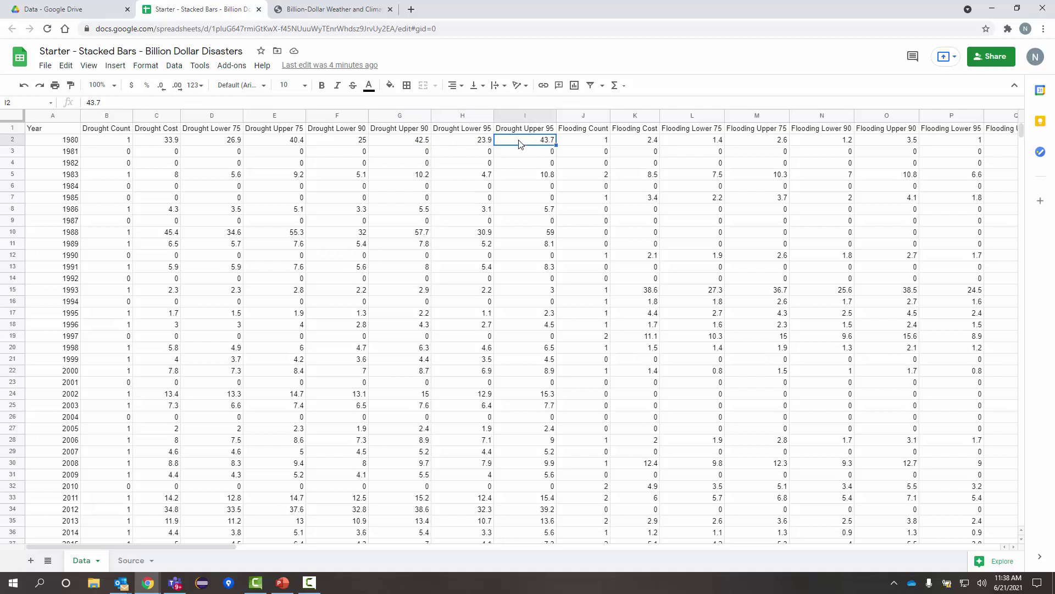
{"action": "left_click_drag", "start_coordinate": [582, 132], "coordinate": [625, 131]}
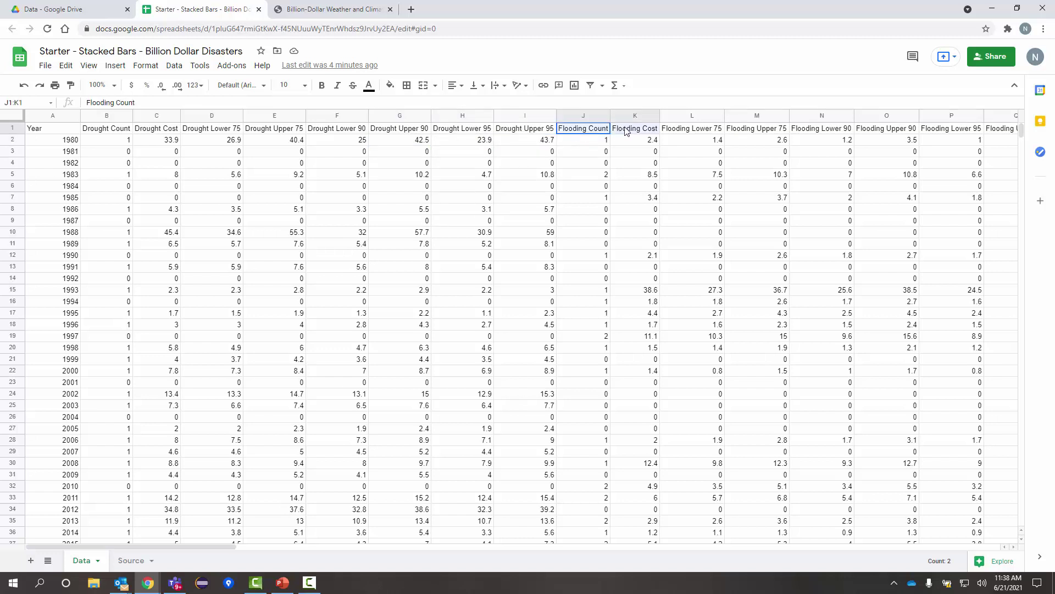
{"action": "left_click", "coordinate": [599, 142]}
{"action": "left_click", "coordinate": [586, 130]}
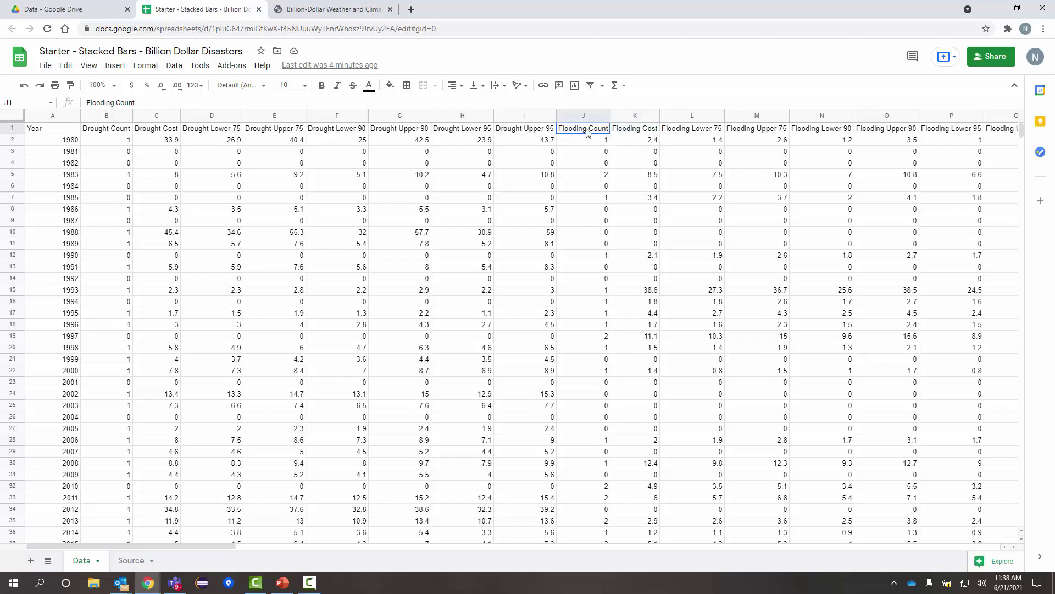
{"action": "left_click", "coordinate": [632, 133]}
{"action": "left_click_drag", "start_coordinate": [691, 133], "coordinate": [958, 132]}
{"action": "left_click", "coordinate": [955, 143]}
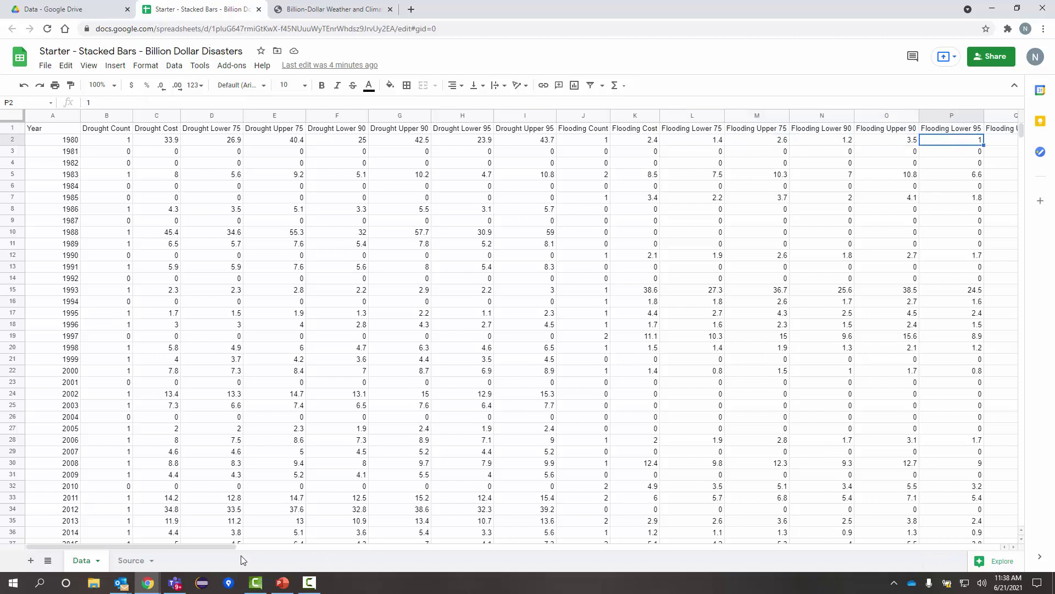
{"action": "left_click_drag", "start_coordinate": [226, 548], "coordinate": [371, 559]}
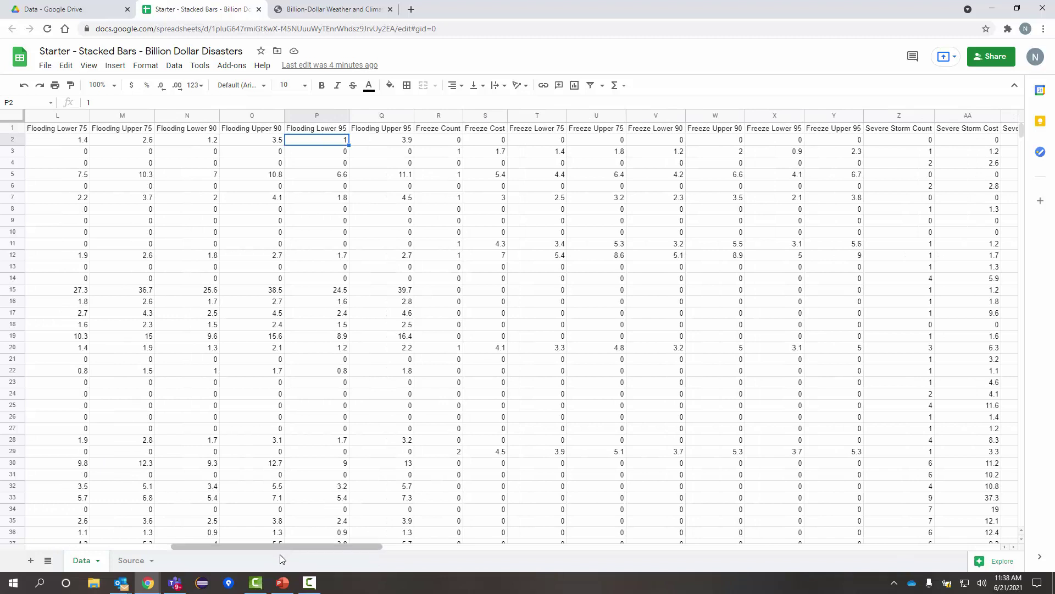
{"action": "left_click_drag", "start_coordinate": [247, 547], "coordinate": [927, 584]}
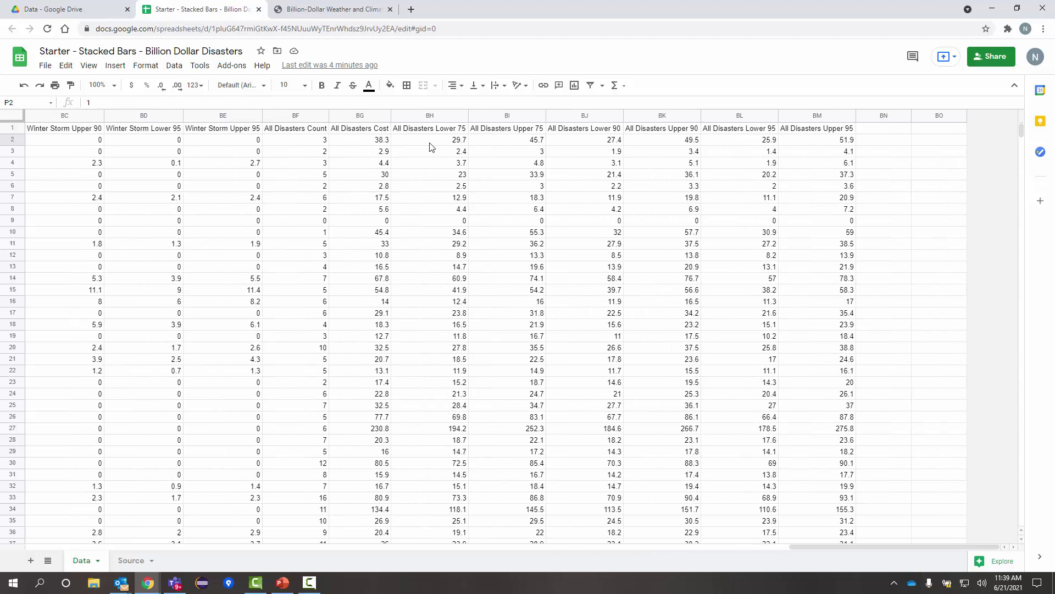
{"action": "left_click", "coordinate": [298, 151]}
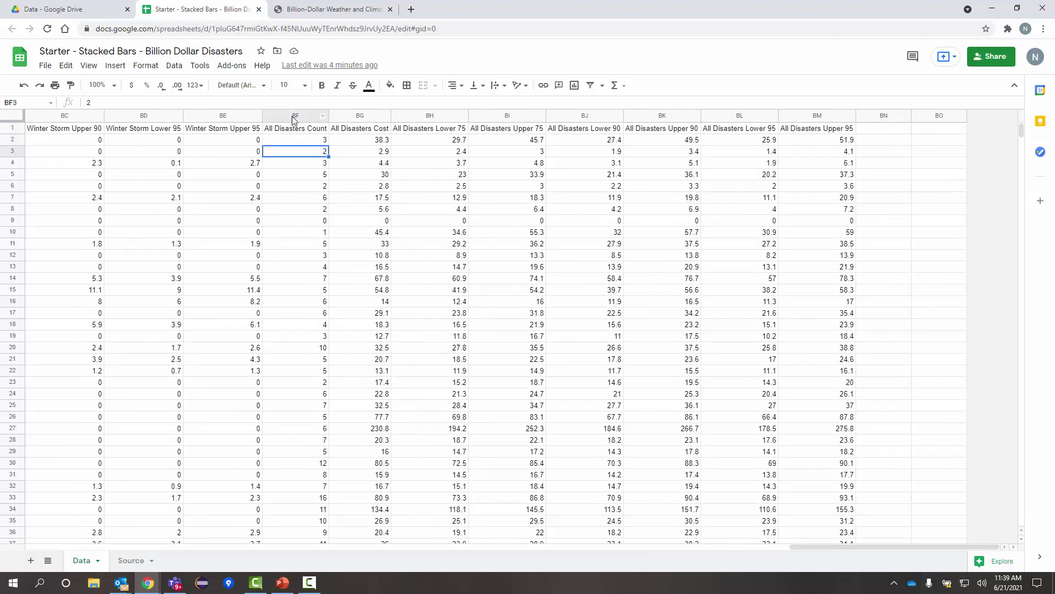
{"action": "left_click", "coordinate": [294, 120]}
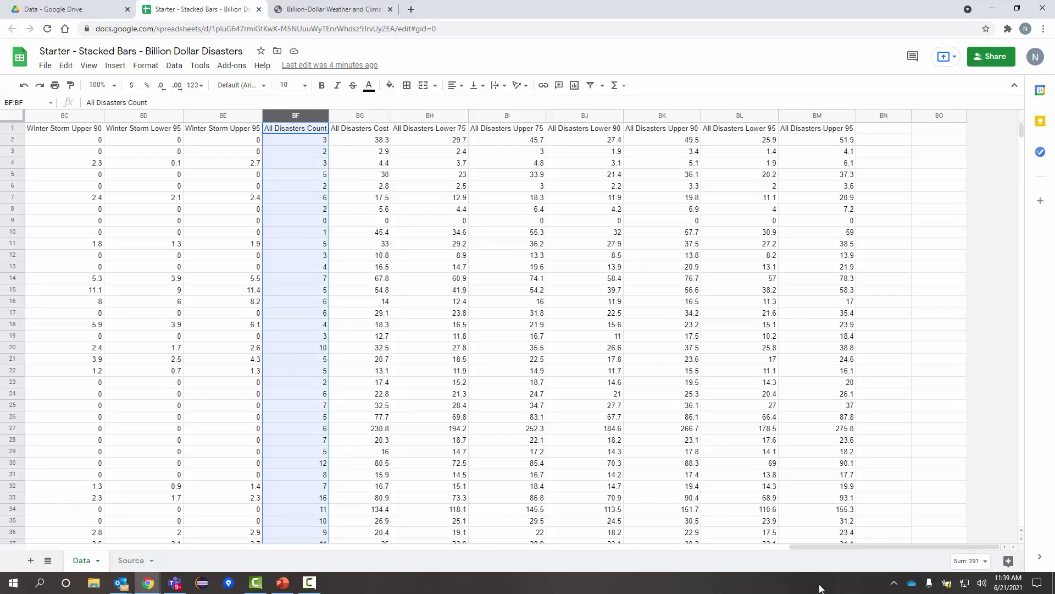
{"action": "left_click_drag", "start_coordinate": [834, 547], "coordinate": [36, 519]}
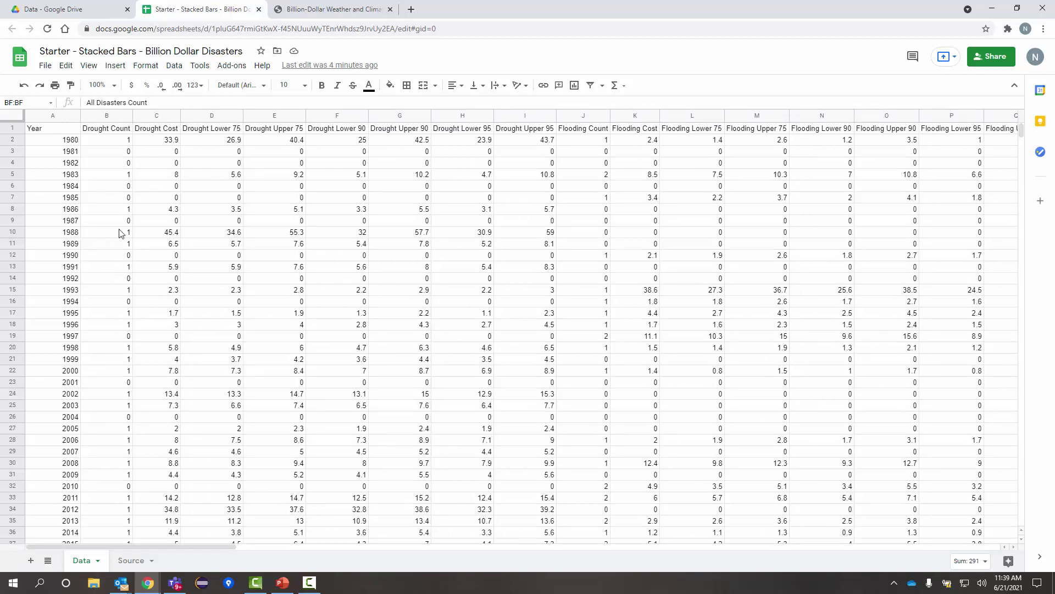
{"action": "left_click", "coordinate": [110, 141]}
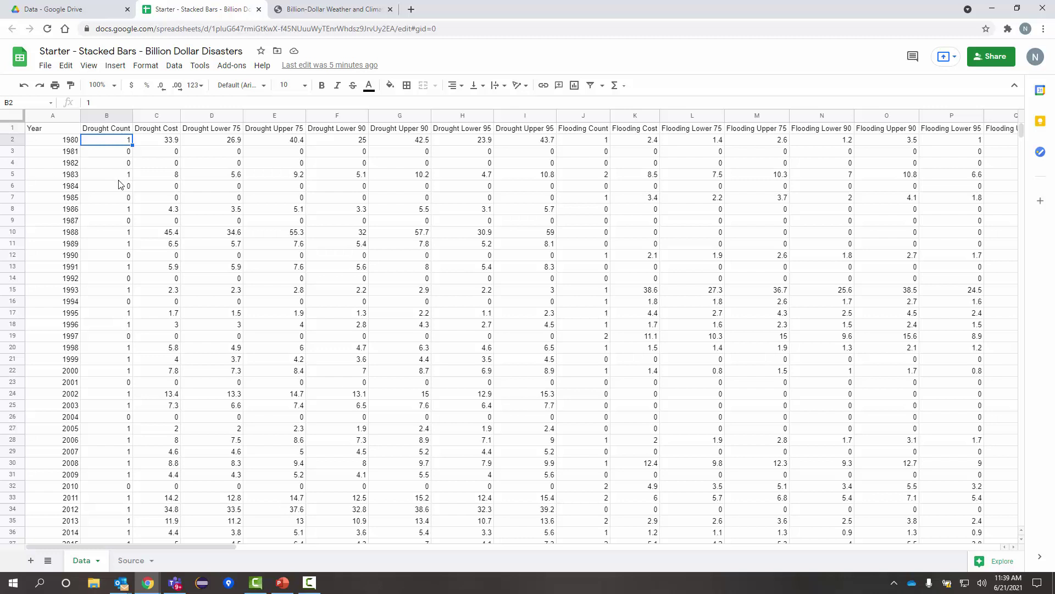
Select the Year column plus the Drought Count and Flooding Count columns.
{"action": "left_click", "coordinate": [52, 114]}
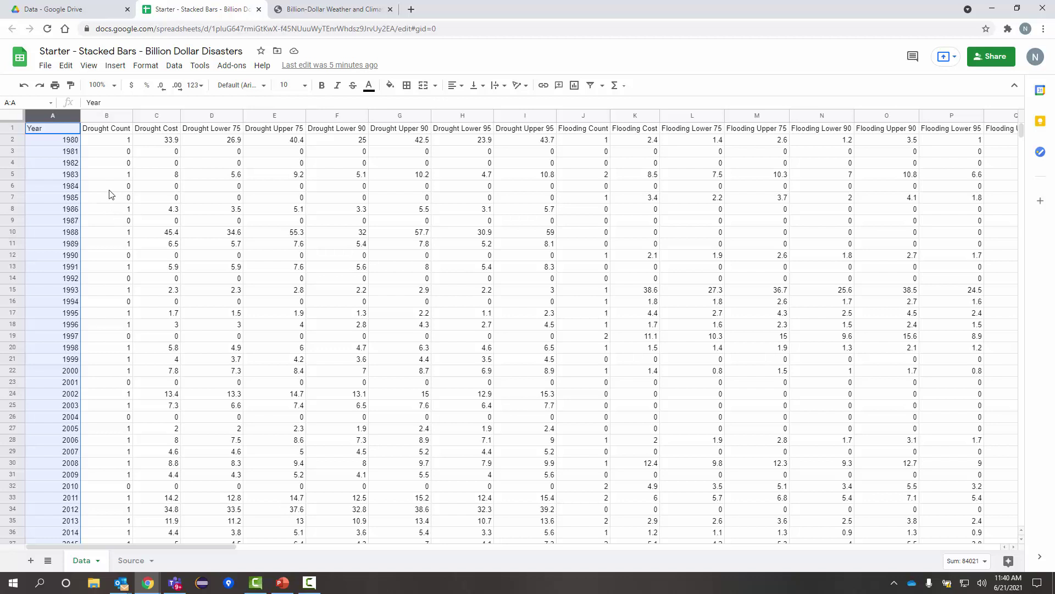
{"action": "left_click", "coordinate": [107, 120], "text": "ctrl"}
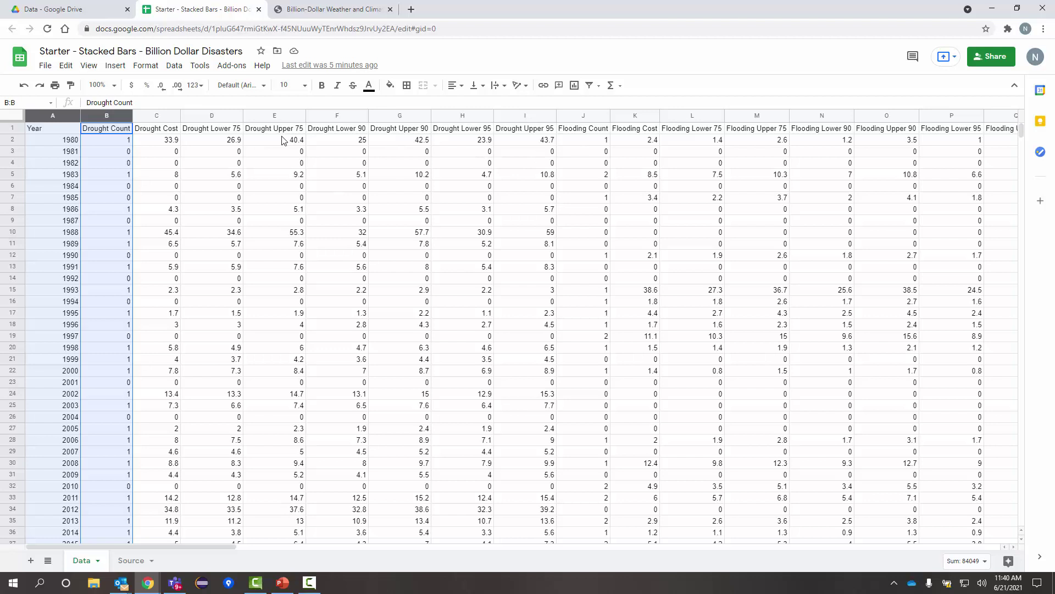
{"action": "left_click", "coordinate": [580, 120], "text": "ctrl"}
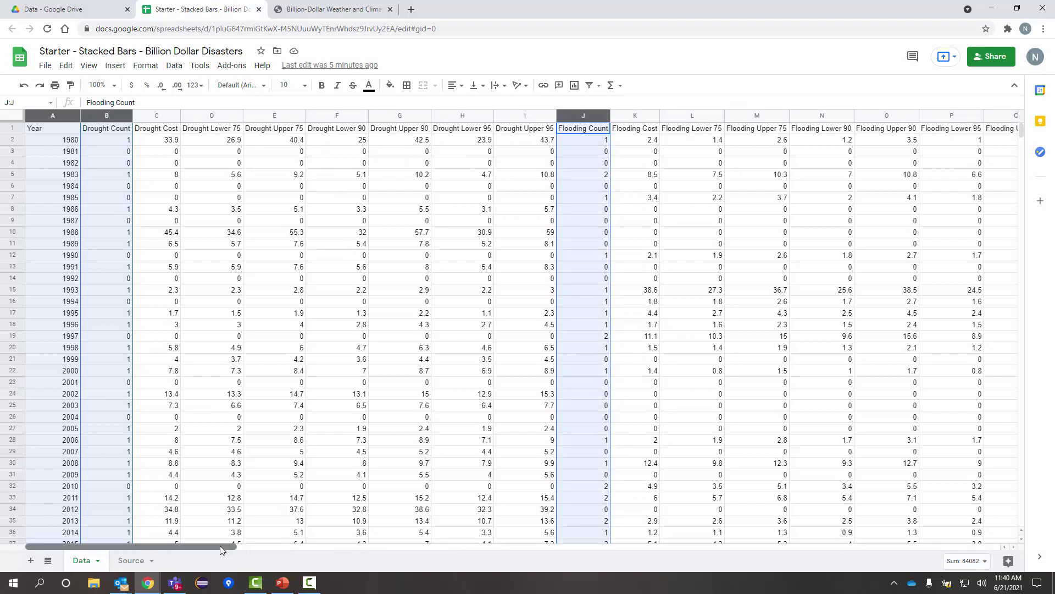
Add the Severe Storm, Tropical Cyclone, Wildfire Cost and Winter Storm columns to the selection.
{"action": "left_click_drag", "start_coordinate": [220, 545], "coordinate": [337, 553]}
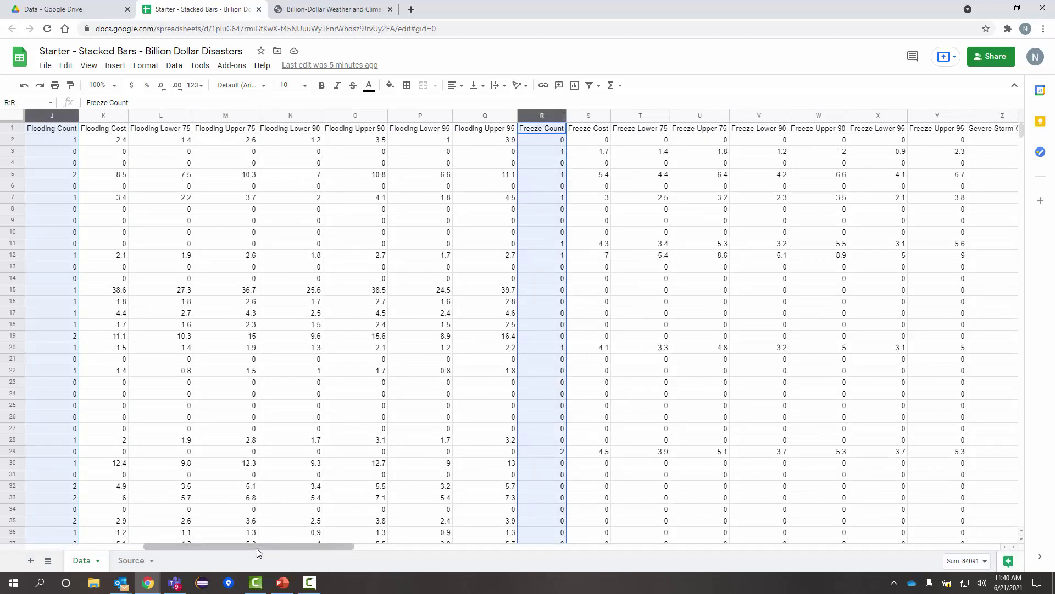
{"action": "left_click_drag", "start_coordinate": [257, 546], "coordinate": [352, 562]}
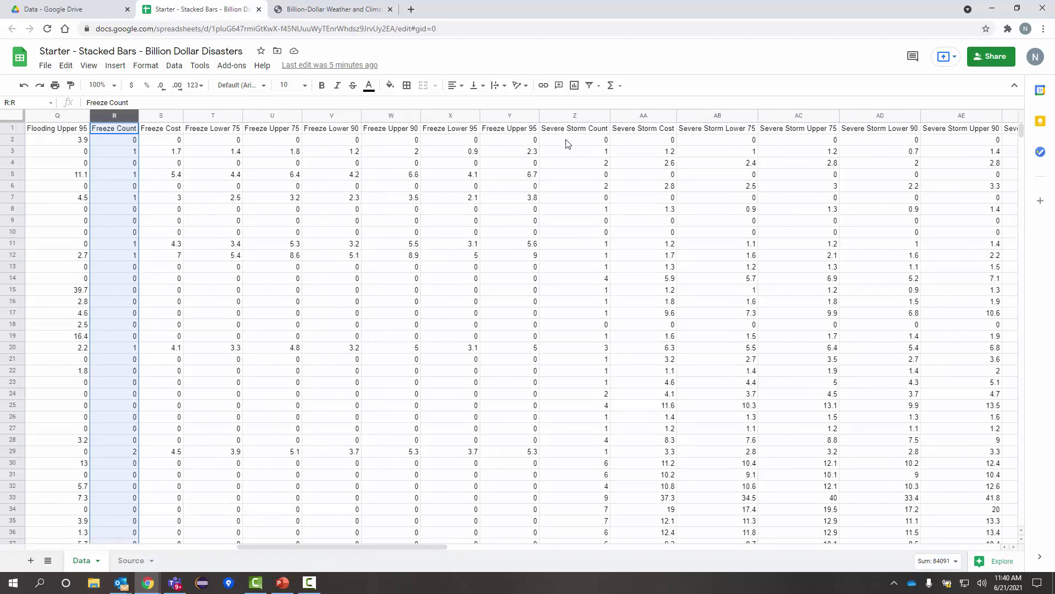
{"action": "left_click", "coordinate": [576, 115], "text": "ctrl"}
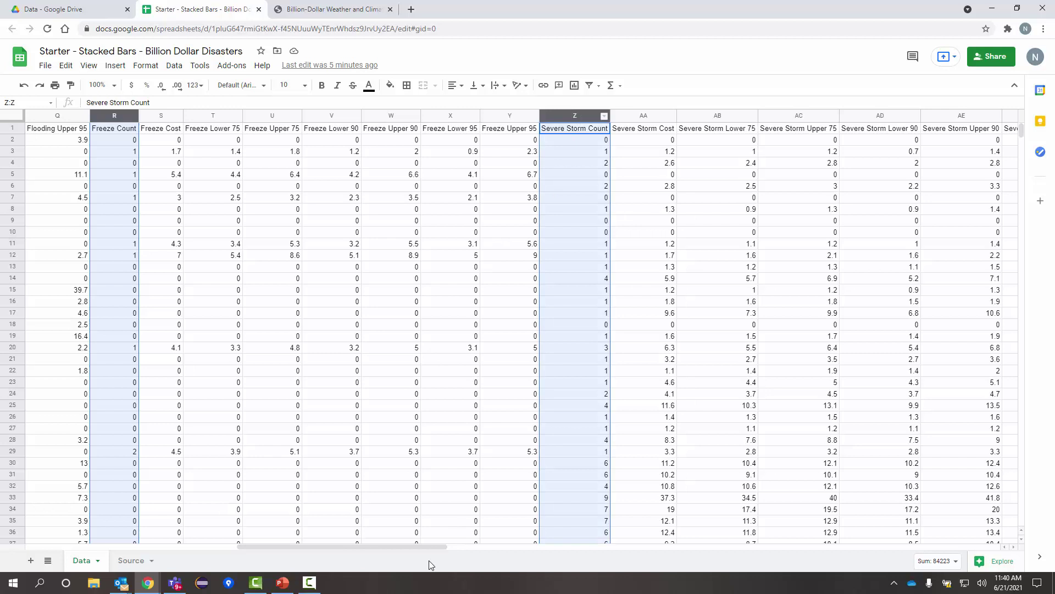
{"action": "left_click_drag", "start_coordinate": [358, 547], "coordinate": [446, 555]}
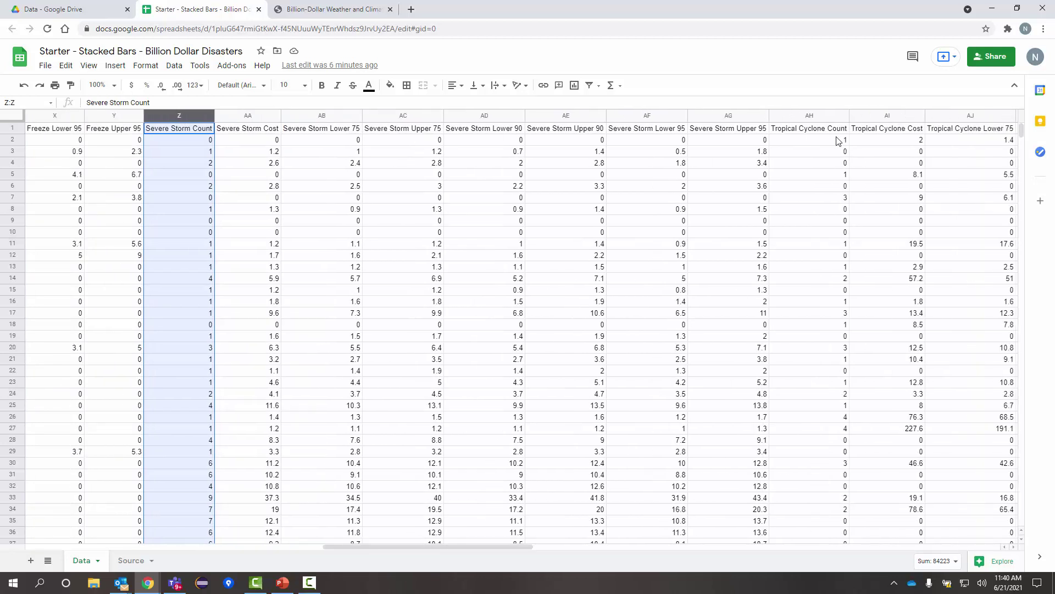
{"action": "left_click", "coordinate": [813, 116], "text": "ctrl"}
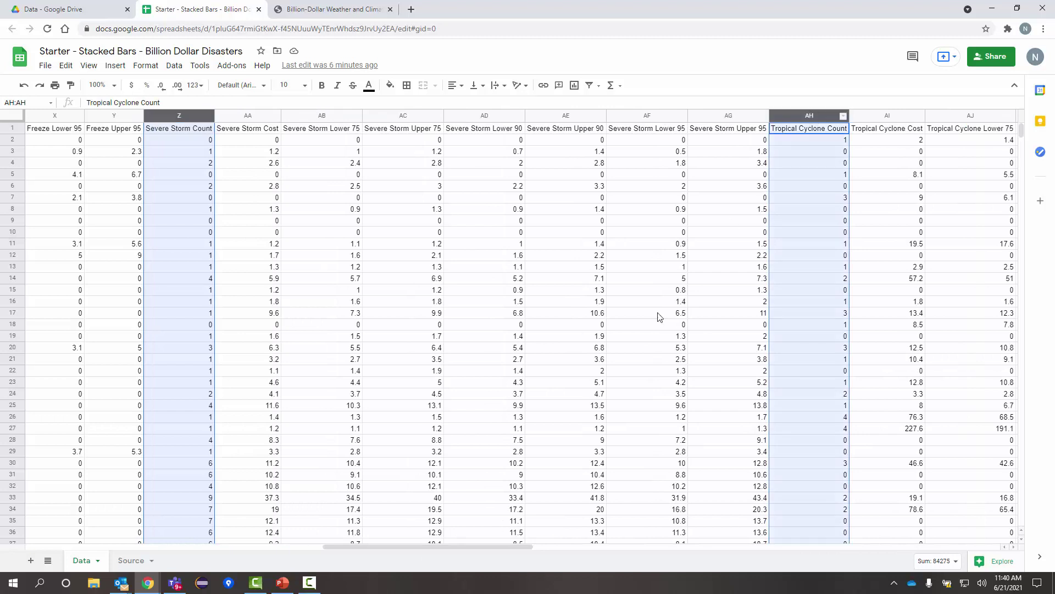
{"action": "left_click_drag", "start_coordinate": [344, 546], "coordinate": [546, 568]}
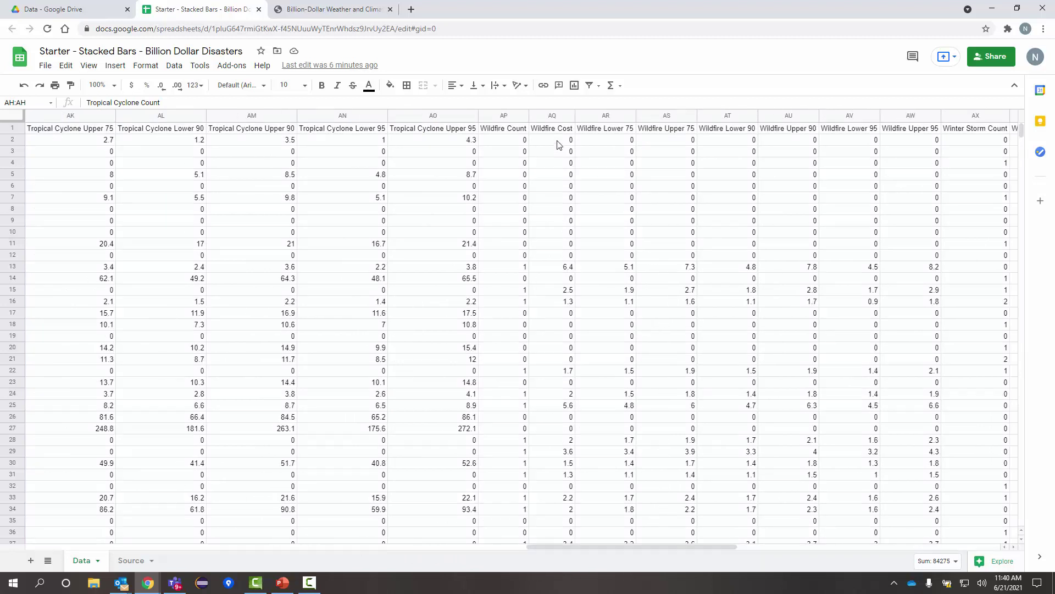
{"action": "left_click", "coordinate": [552, 119]}
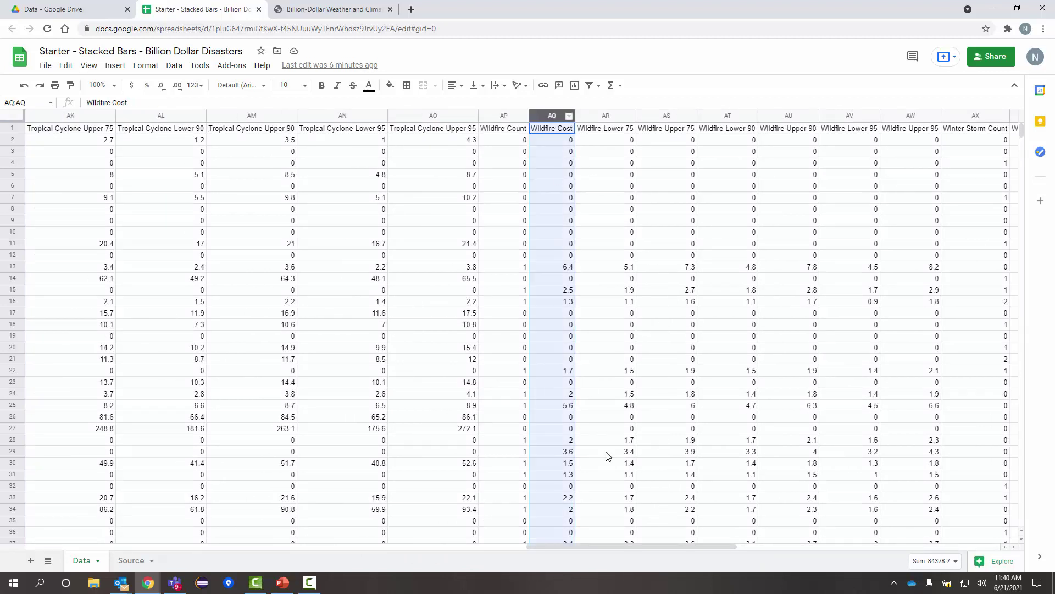
{"action": "left_click_drag", "start_coordinate": [606, 547], "coordinate": [699, 549]}
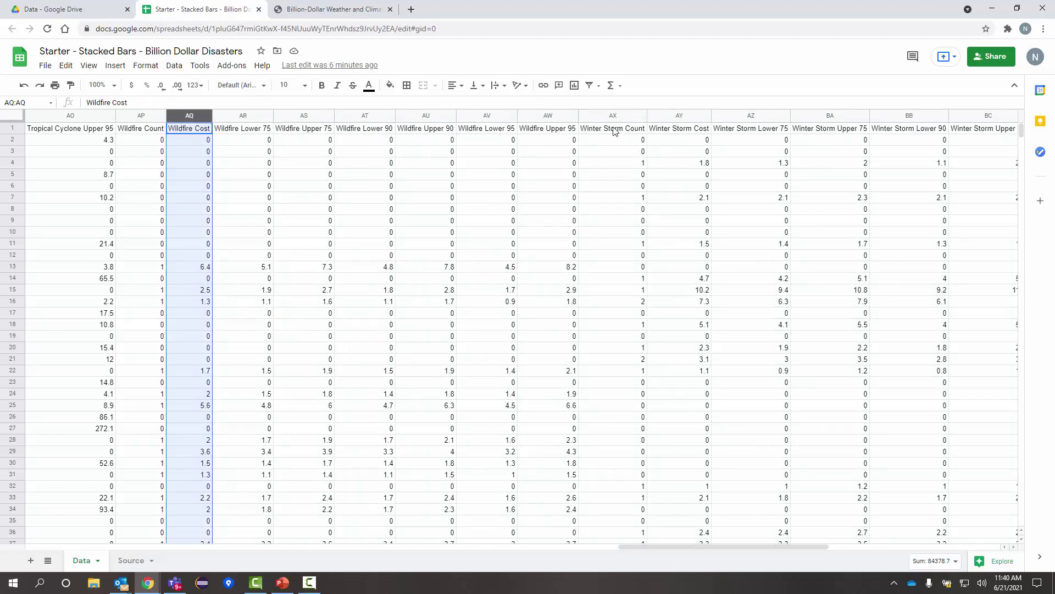
{"action": "left_click", "coordinate": [612, 119], "text": "ctrl"}
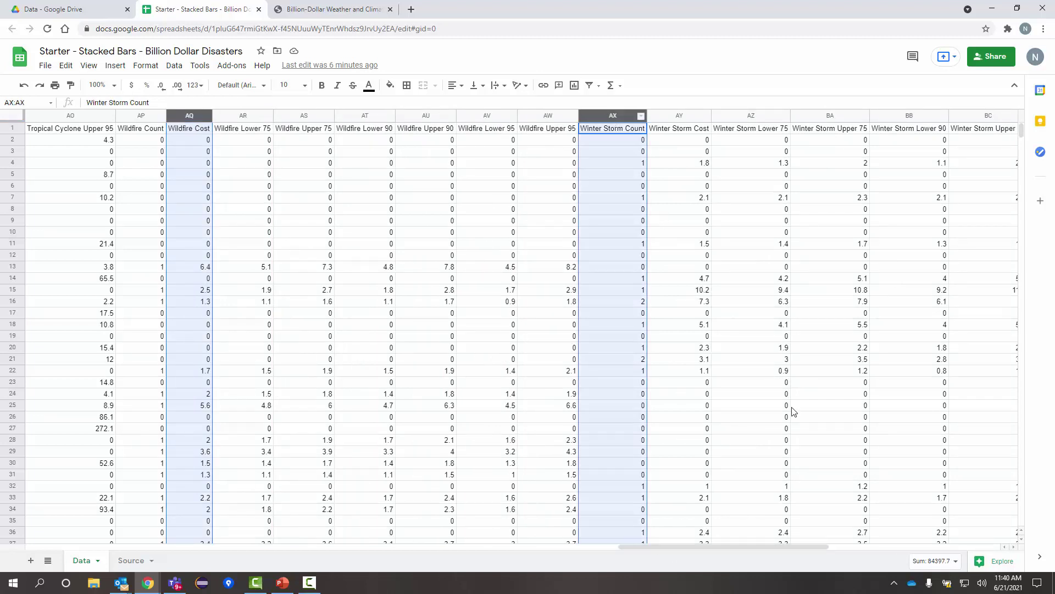
{"action": "left_click_drag", "start_coordinate": [639, 547], "coordinate": [714, 548]}
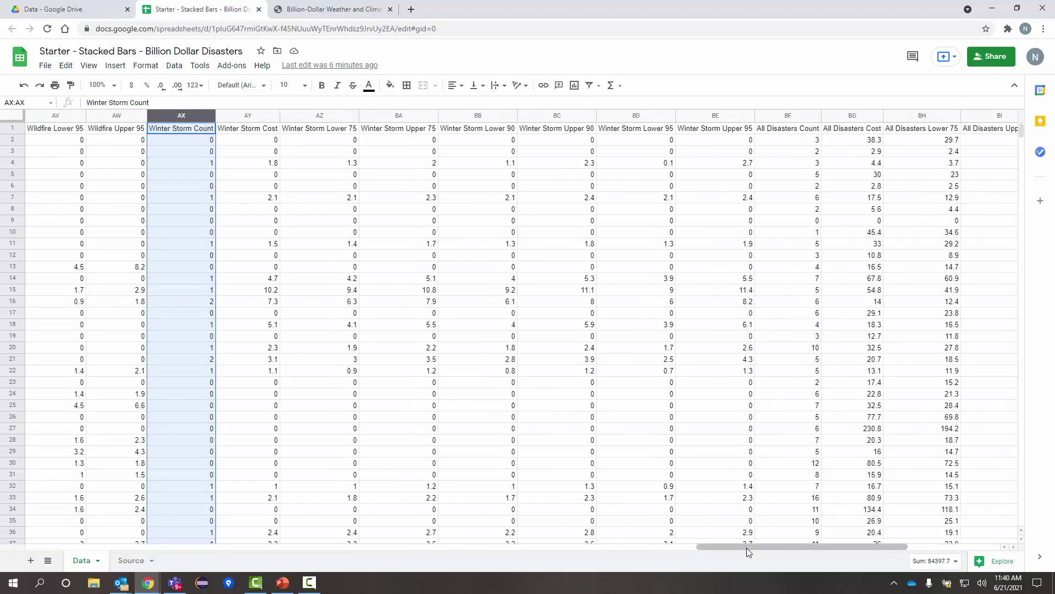
{"action": "left_click_drag", "start_coordinate": [747, 546], "coordinate": [61, 510]}
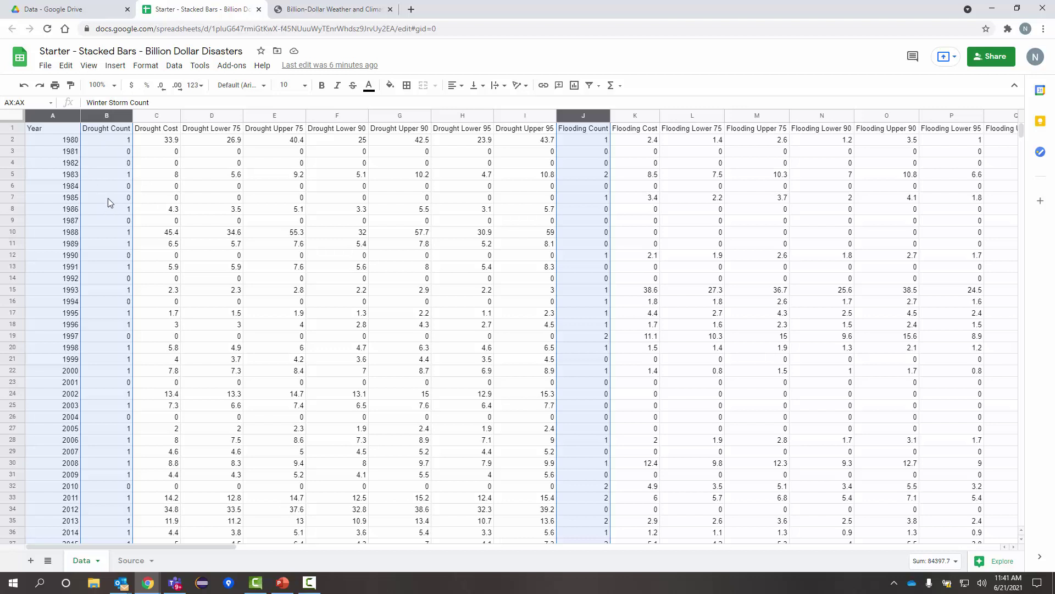
Insert a chart from the selected columns and move it onto its own sheet, Chart4.
{"action": "left_click", "coordinate": [115, 67]}
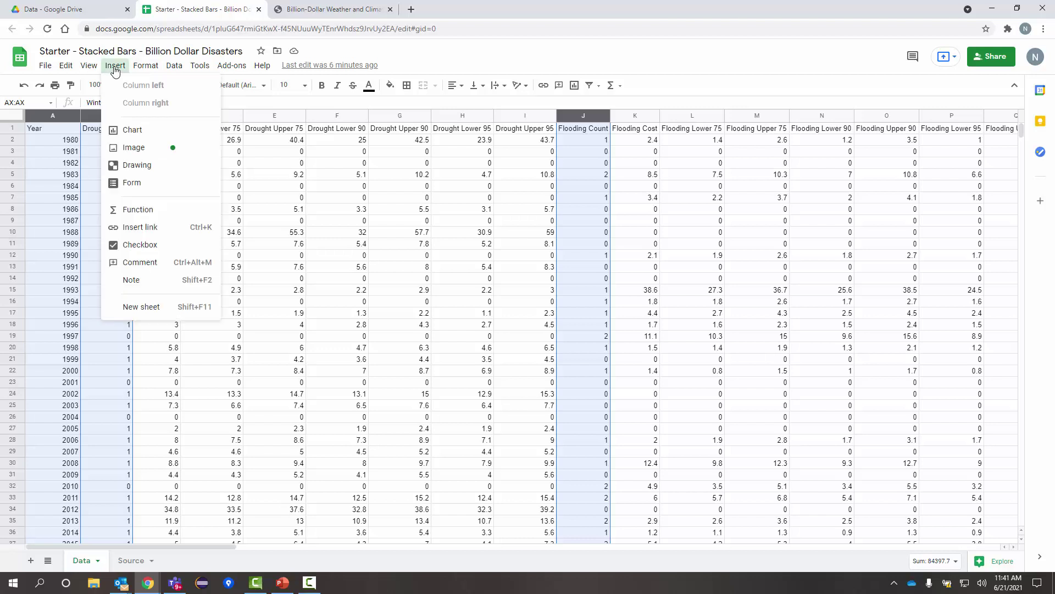
{"action": "left_click", "coordinate": [145, 132]}
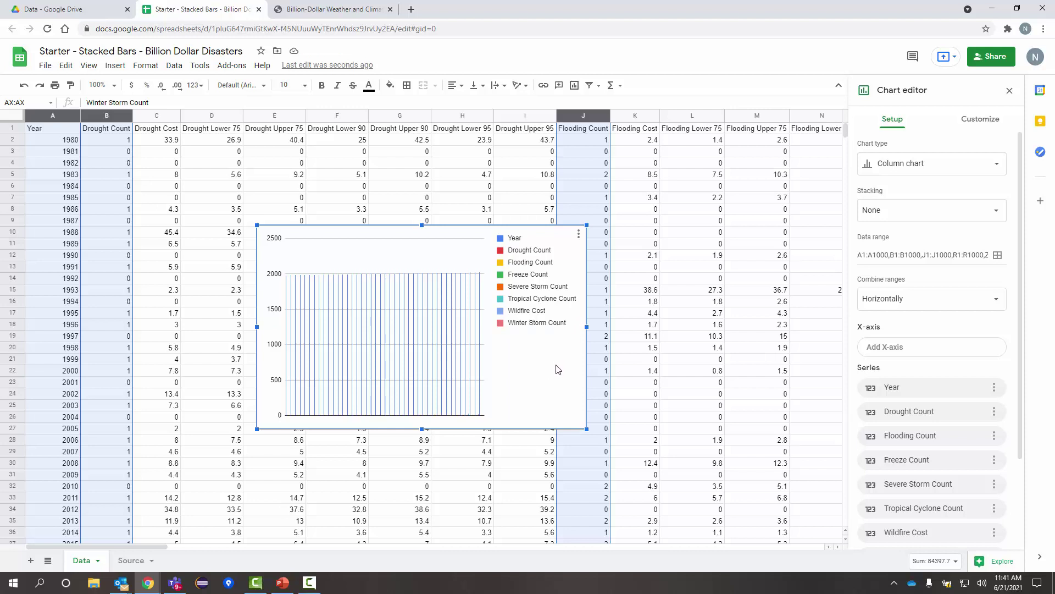
{"action": "left_click", "coordinate": [579, 237]}
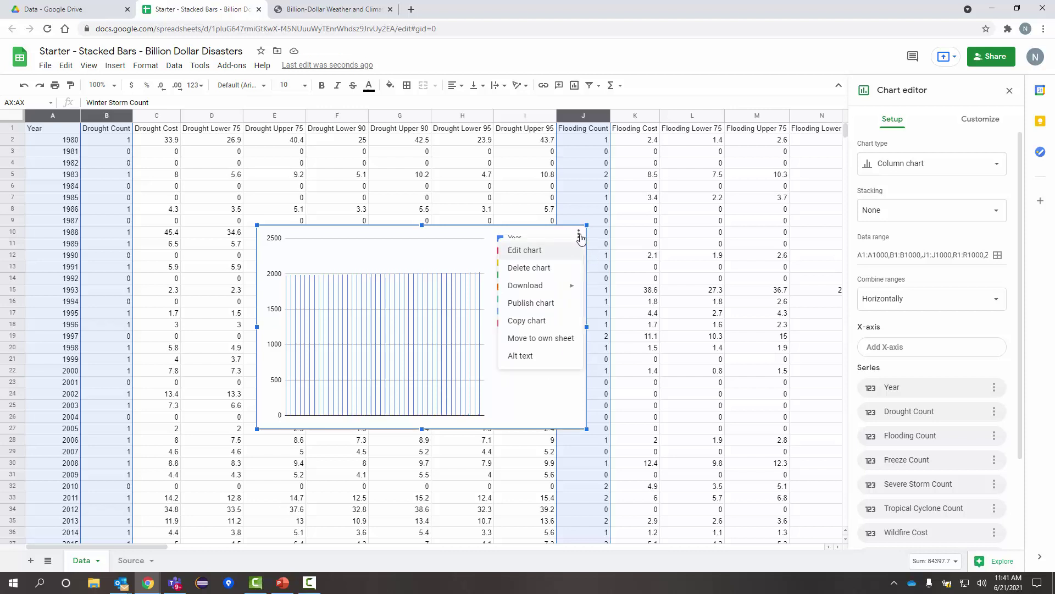
{"action": "left_click", "coordinate": [555, 344]}
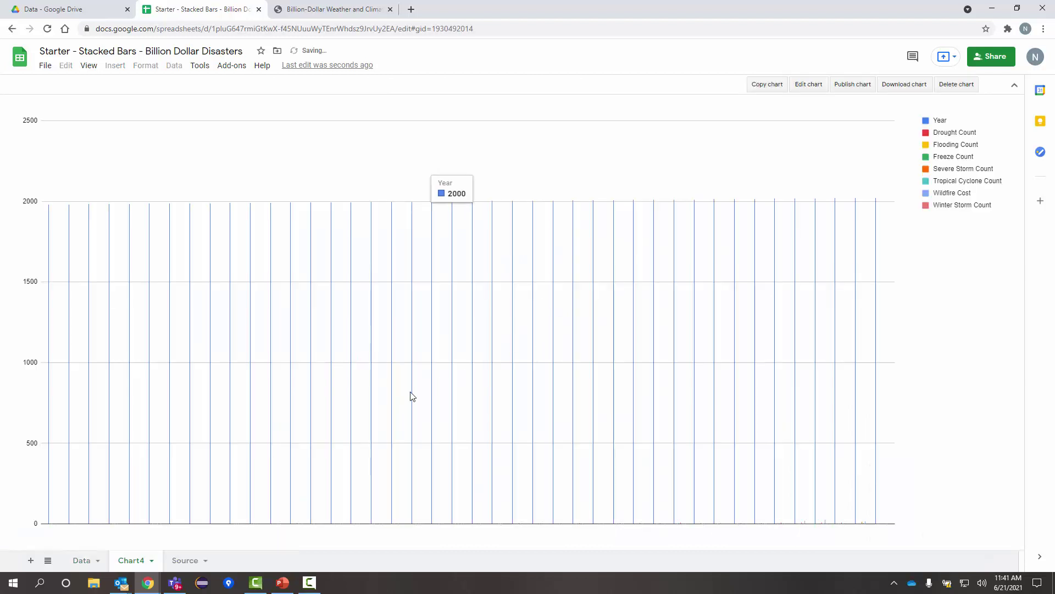
Change the Chart4 chart type to Stacked column chart.
{"action": "left_click", "coordinate": [810, 85]}
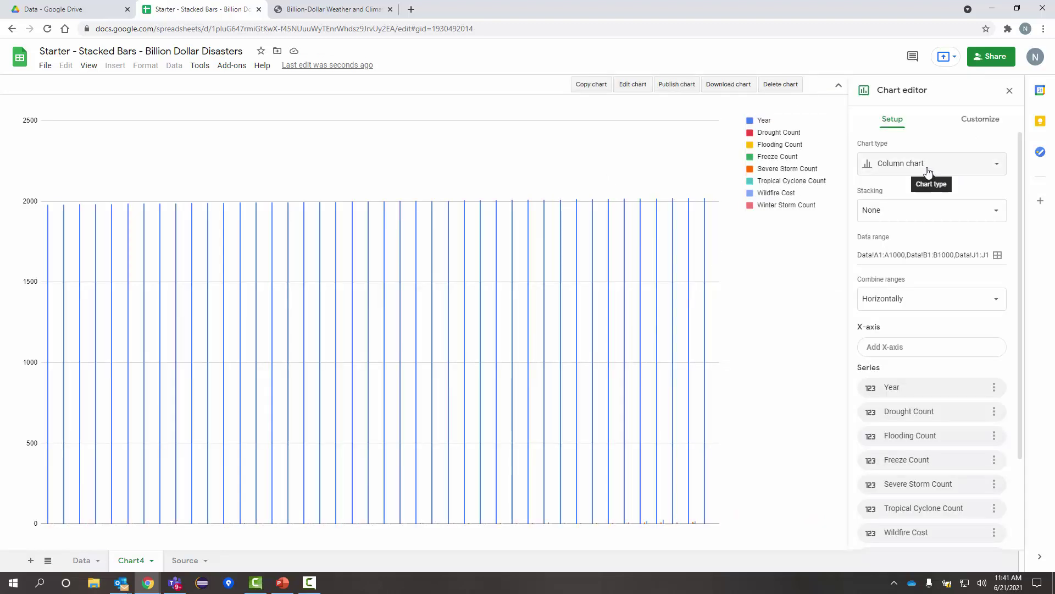
{"action": "left_click", "coordinate": [972, 173]}
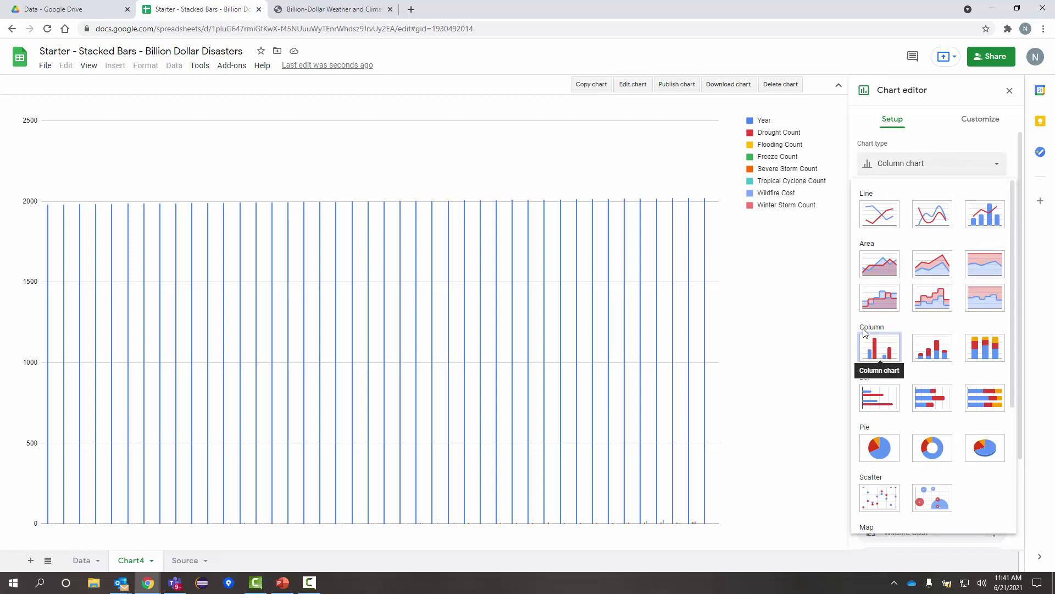
{"action": "left_click", "coordinate": [938, 351]}
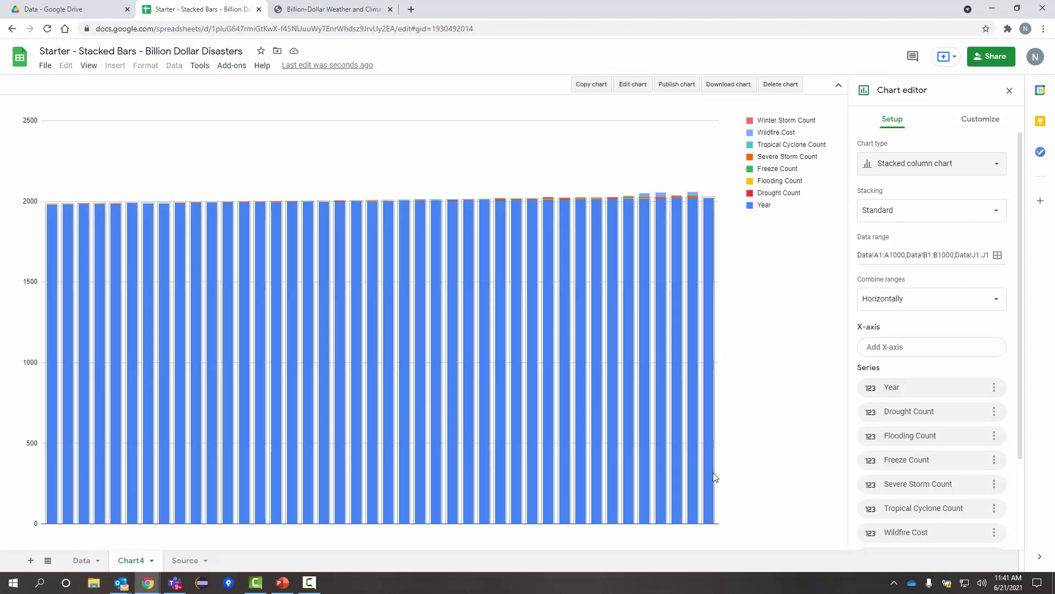
{"action": "scroll", "coordinate": [989, 410], "scroll_direction": "down", "scroll_amount": 2}
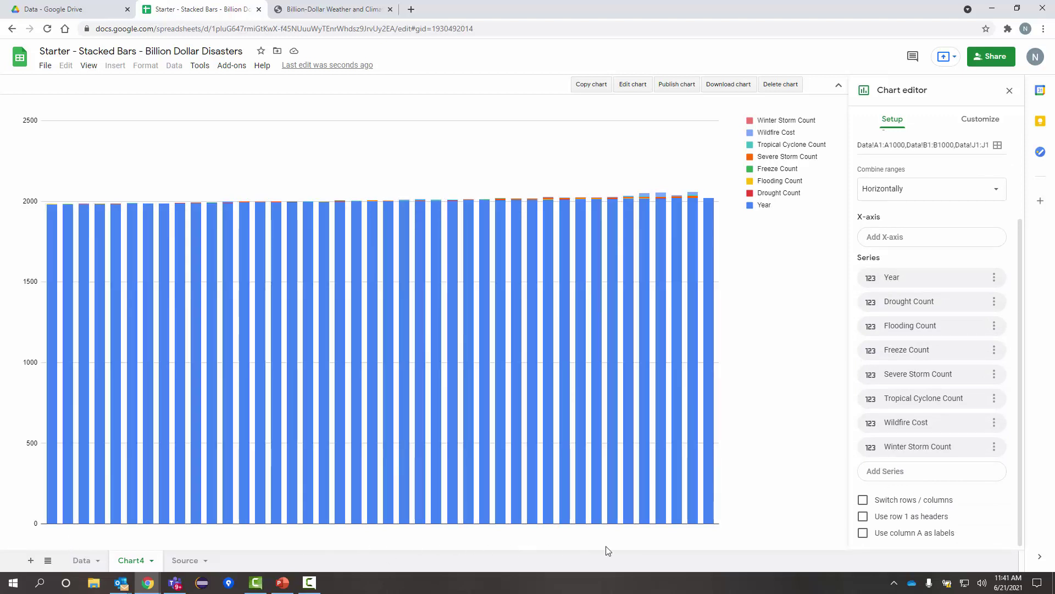
Remove Year as a stacked series and use it as the chart's X-axis.
{"action": "left_click", "coordinate": [994, 277]}
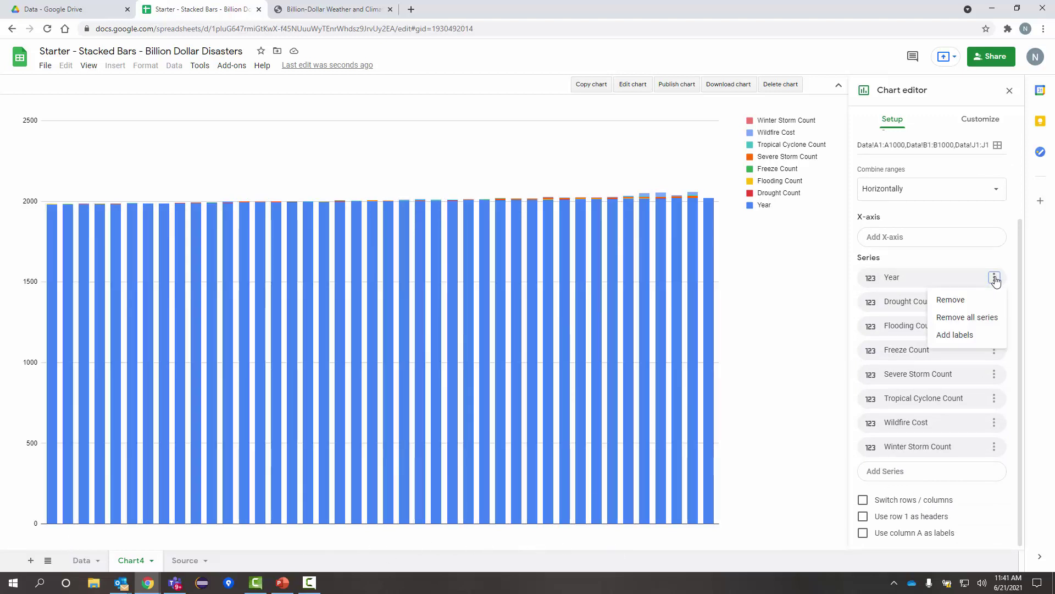
{"action": "left_click", "coordinate": [972, 302]}
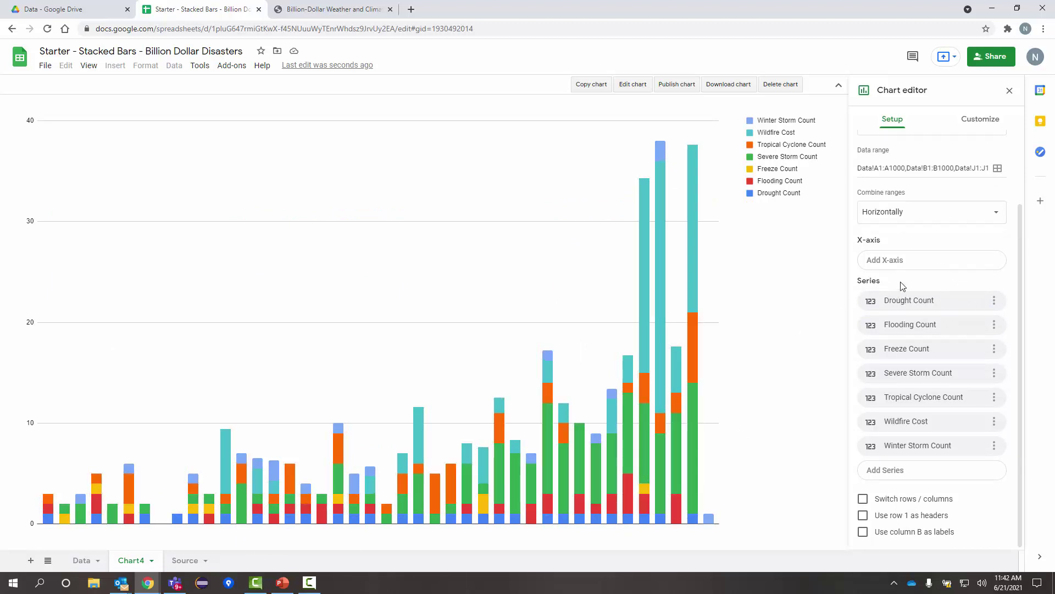
{"action": "left_click", "coordinate": [924, 266]}
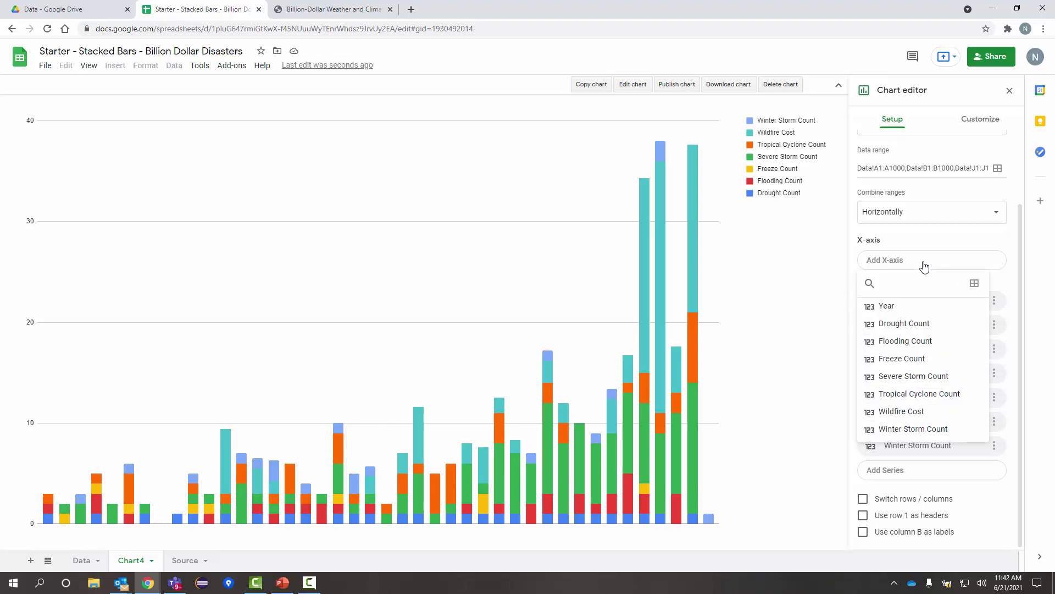
{"action": "left_click", "coordinate": [908, 311]}
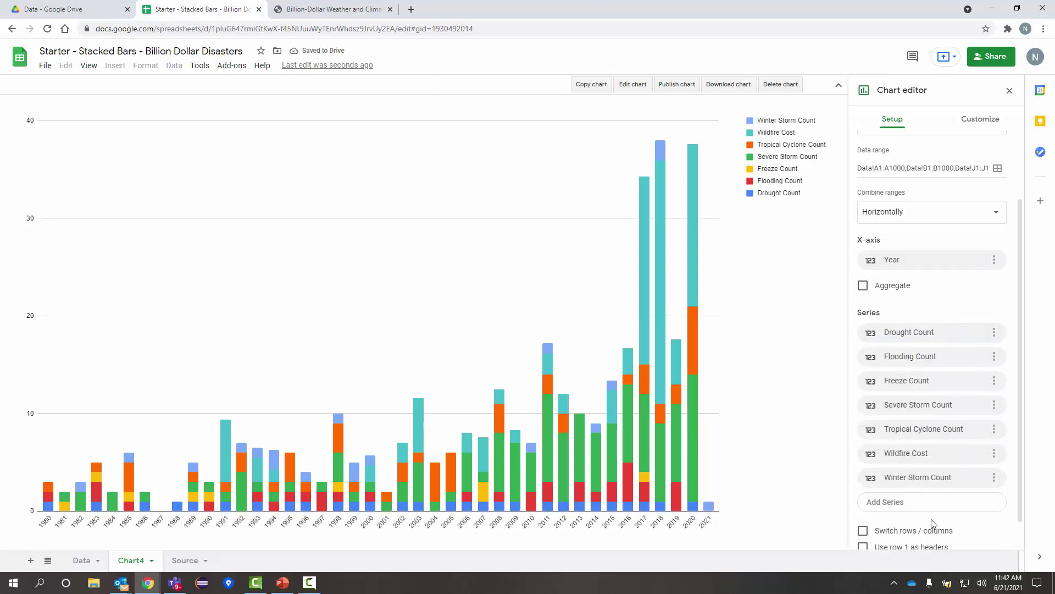
{"action": "scroll", "coordinate": [955, 523], "scroll_direction": "down", "scroll_amount": 1}
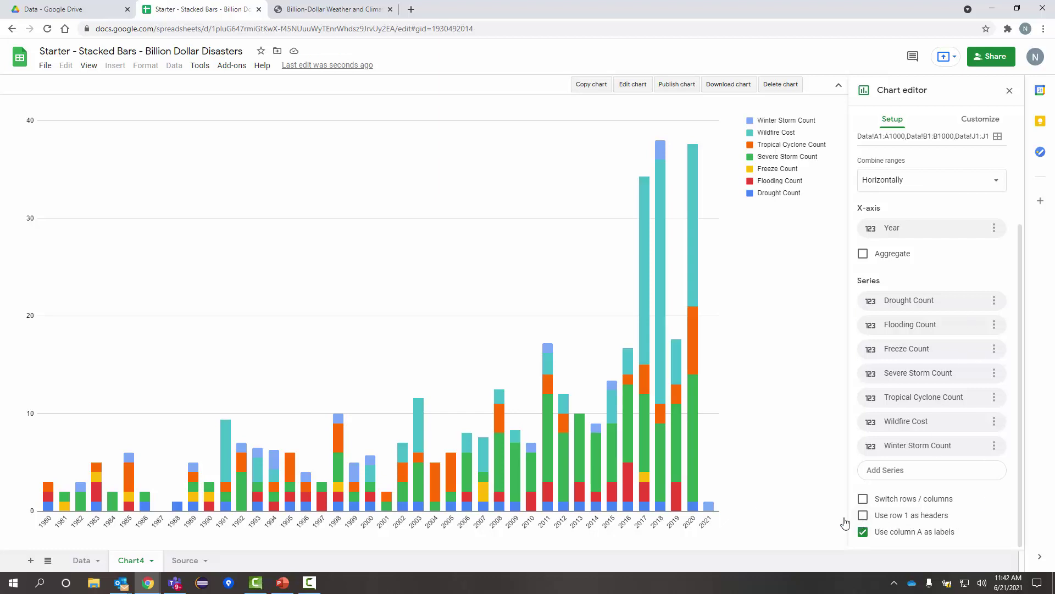
Check the Data sheet's columns, then return to Chart4 and reopen the chart editor.
{"action": "left_click", "coordinate": [78, 561]}
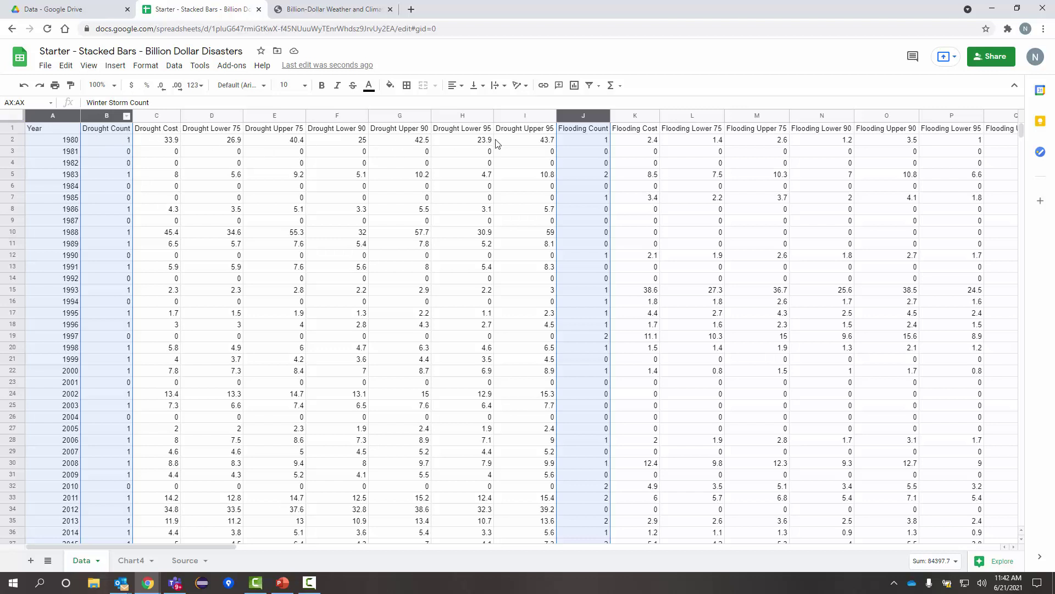
{"action": "left_click", "coordinate": [131, 561]}
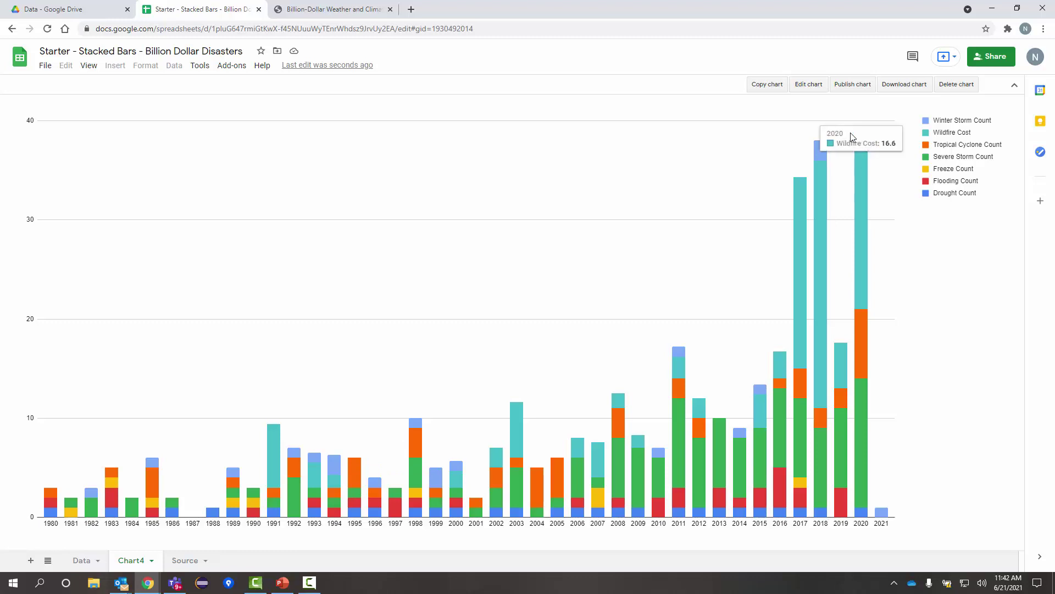
{"action": "double_click", "coordinate": [850, 133]}
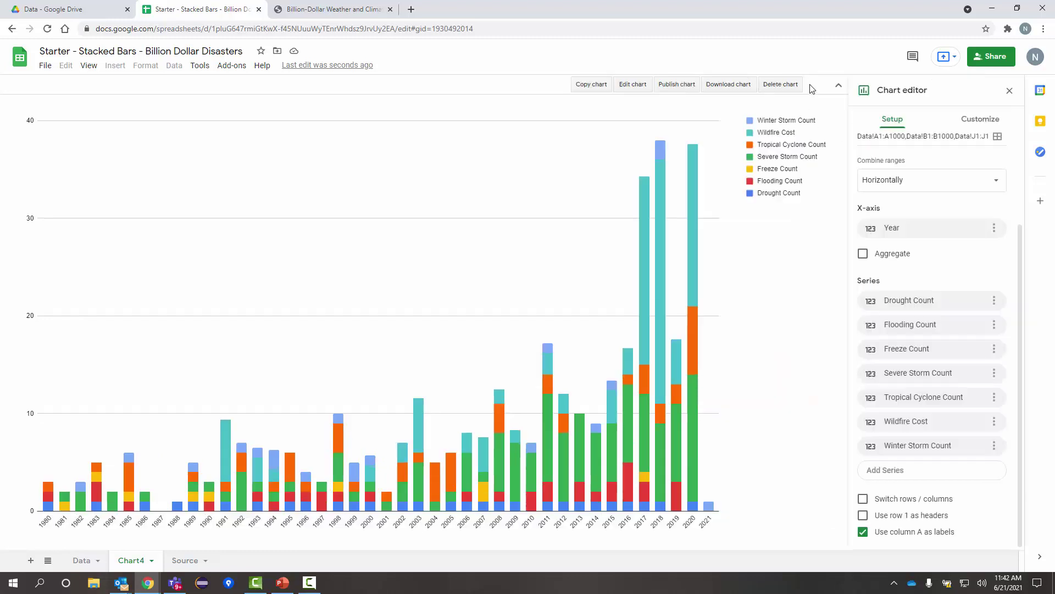
Turn on 'Use row 1 as headers' in the chart setup.
{"action": "left_click", "coordinate": [892, 519]}
Set the Vertical axis title text to 'Disaster Count'.
{"action": "left_click", "coordinate": [977, 125]}
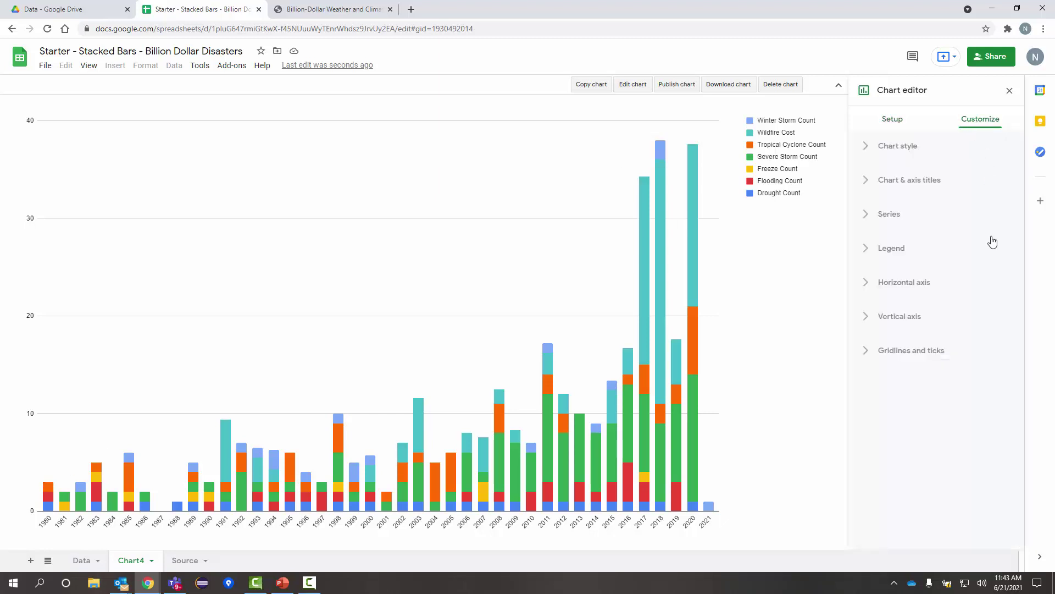
{"action": "left_click", "coordinate": [893, 324]}
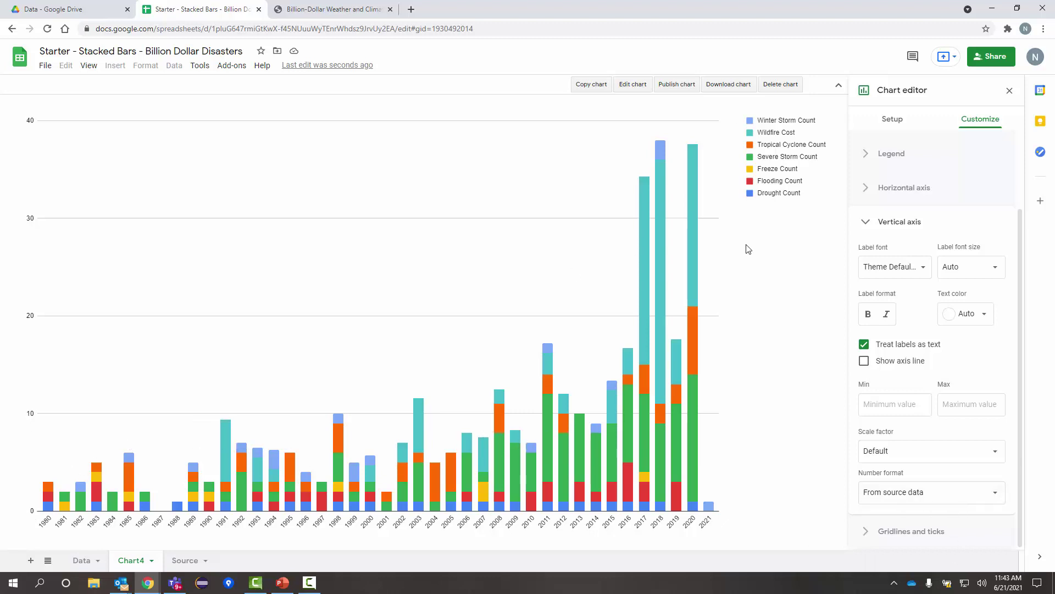
{"action": "scroll", "coordinate": [915, 252], "scroll_direction": "up", "scroll_amount": 3}
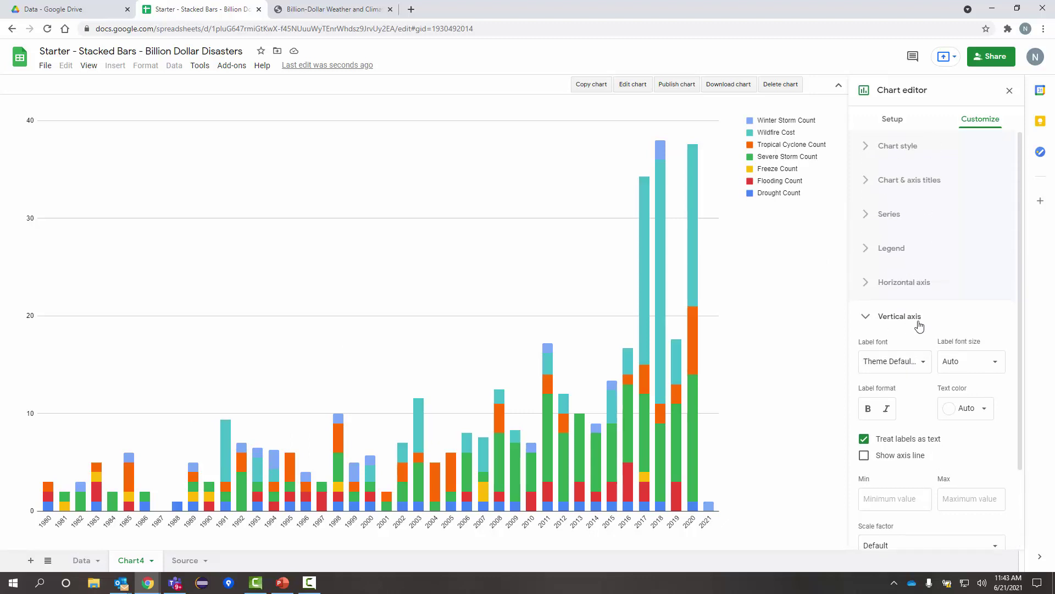
{"action": "left_click", "coordinate": [904, 317]}
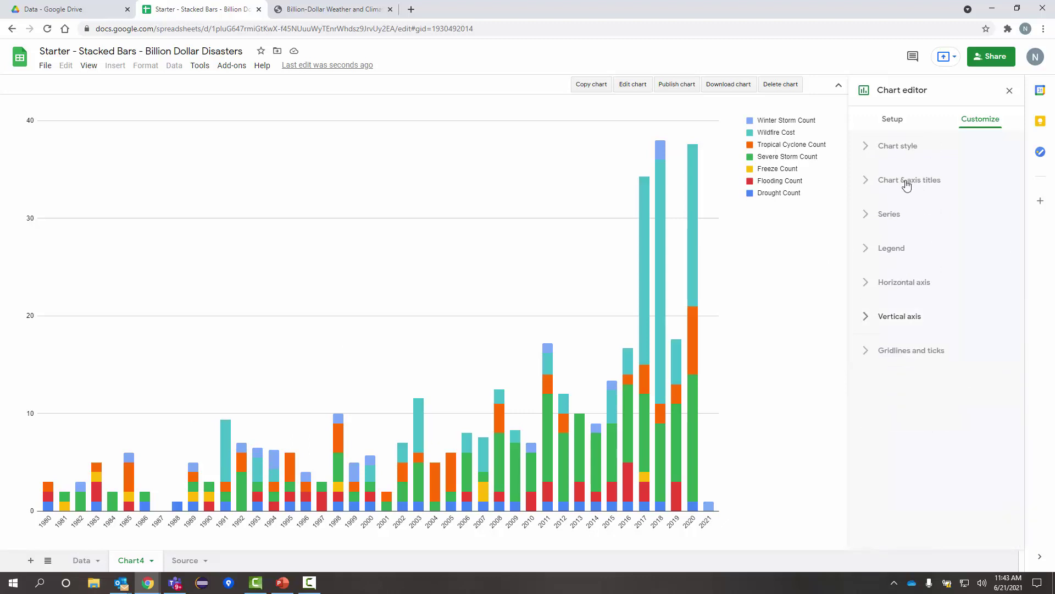
{"action": "left_click", "coordinate": [906, 181]}
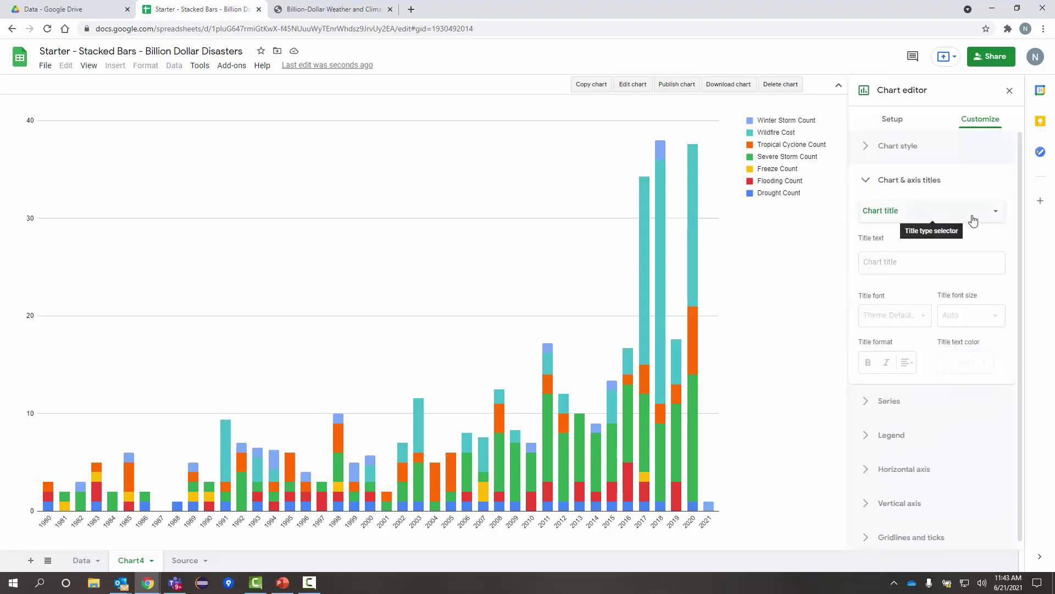
{"action": "left_click", "coordinate": [993, 217]}
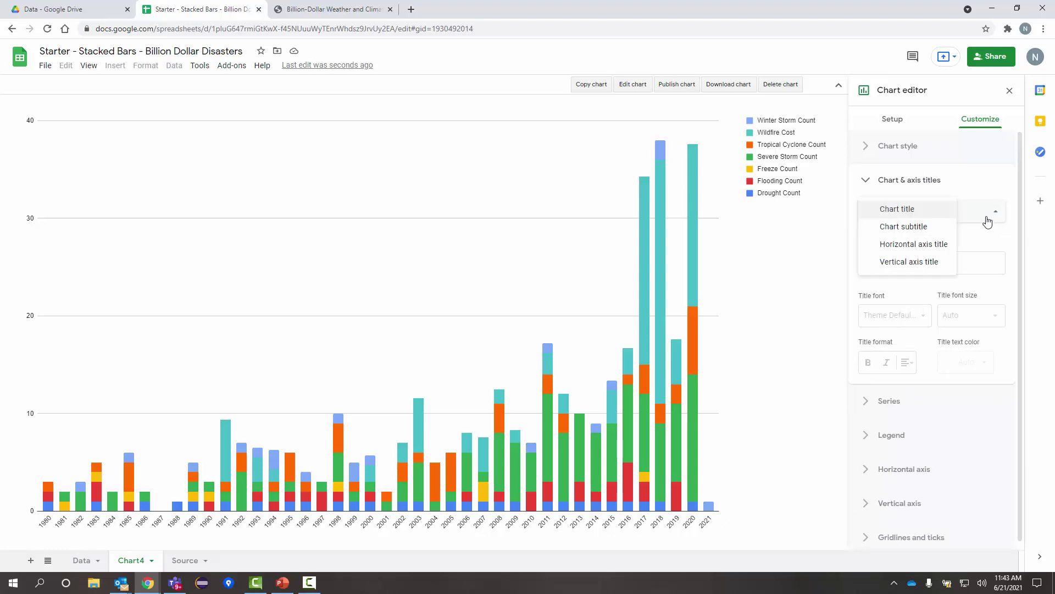
{"action": "left_click", "coordinate": [920, 262]}
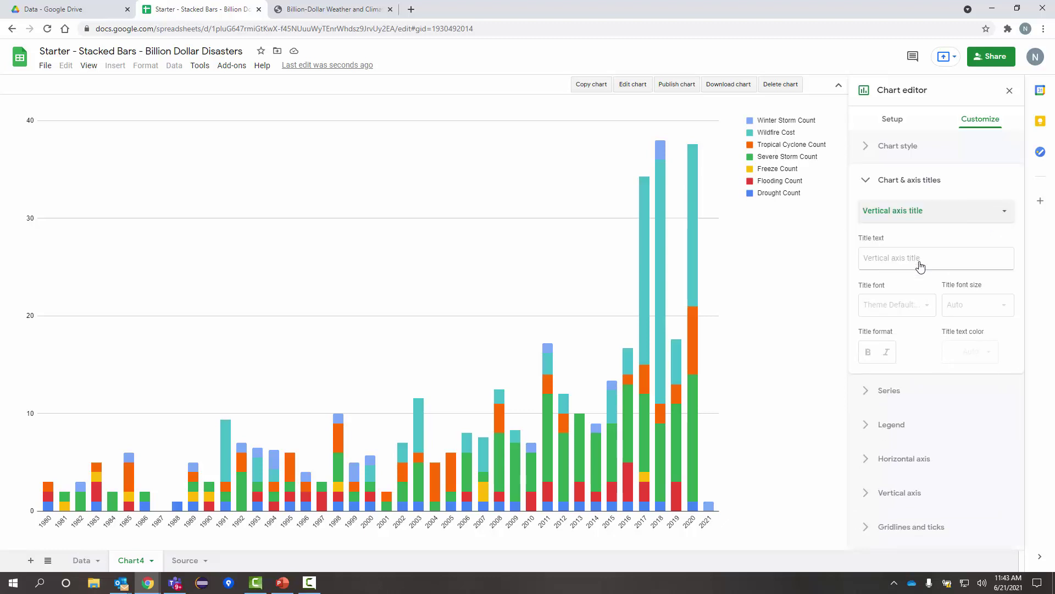
{"action": "left_click", "coordinate": [895, 260]}
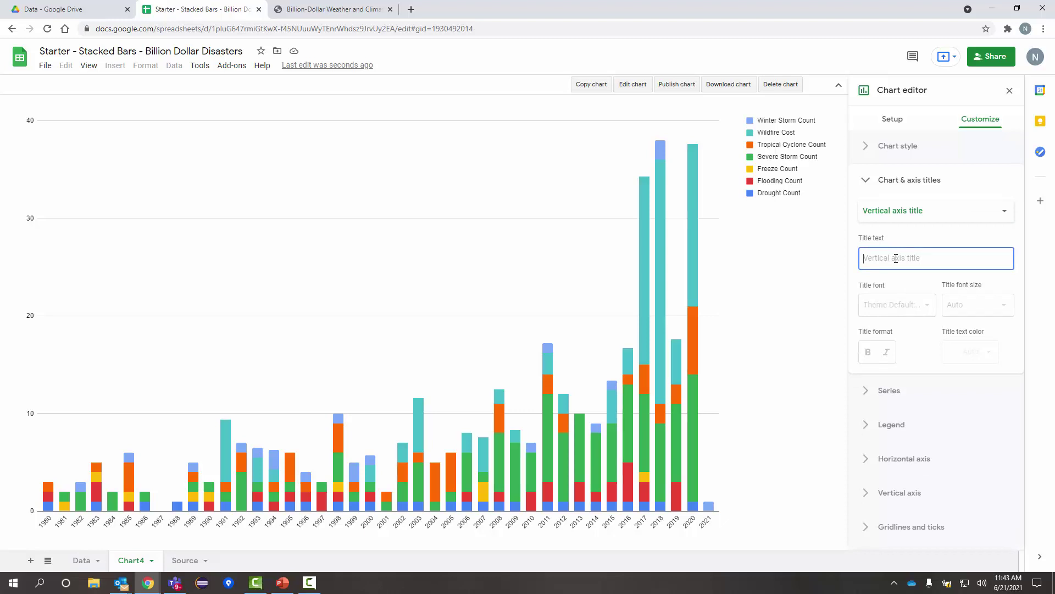
{"action": "type", "text": "Disaster Count"}
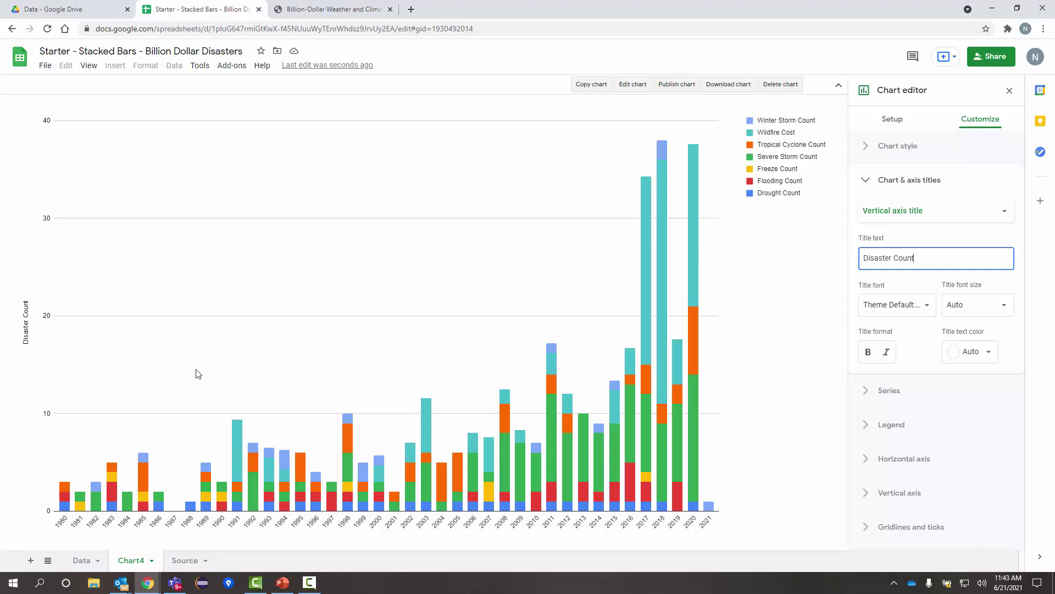
Enter 'Disaster Count per Year' as the main chart title.
{"action": "left_click", "coordinate": [900, 214]}
{"action": "left_click", "coordinate": [901, 158]}
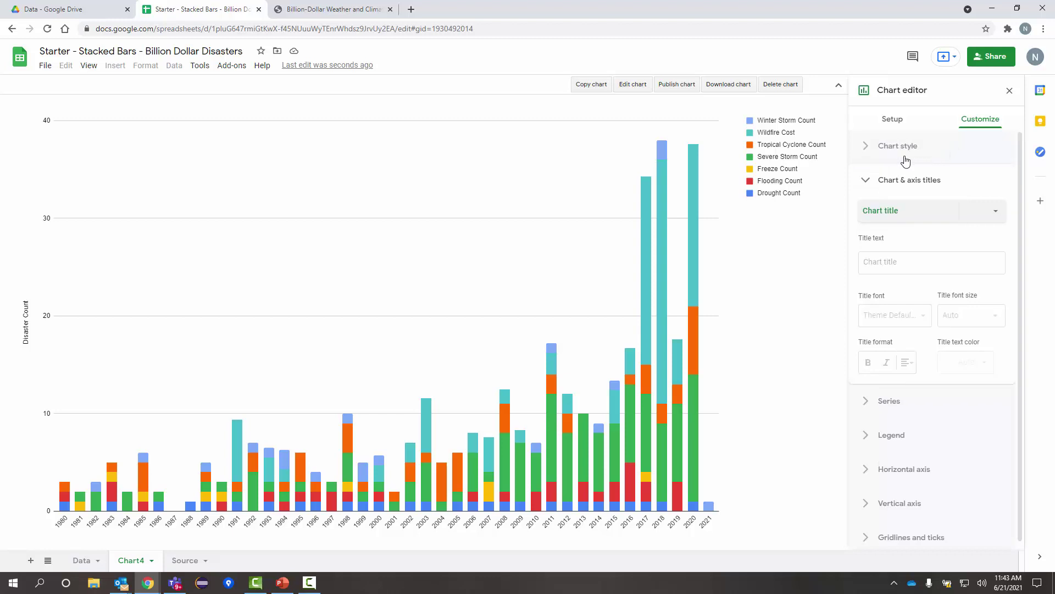
{"action": "left_click", "coordinate": [893, 259]}
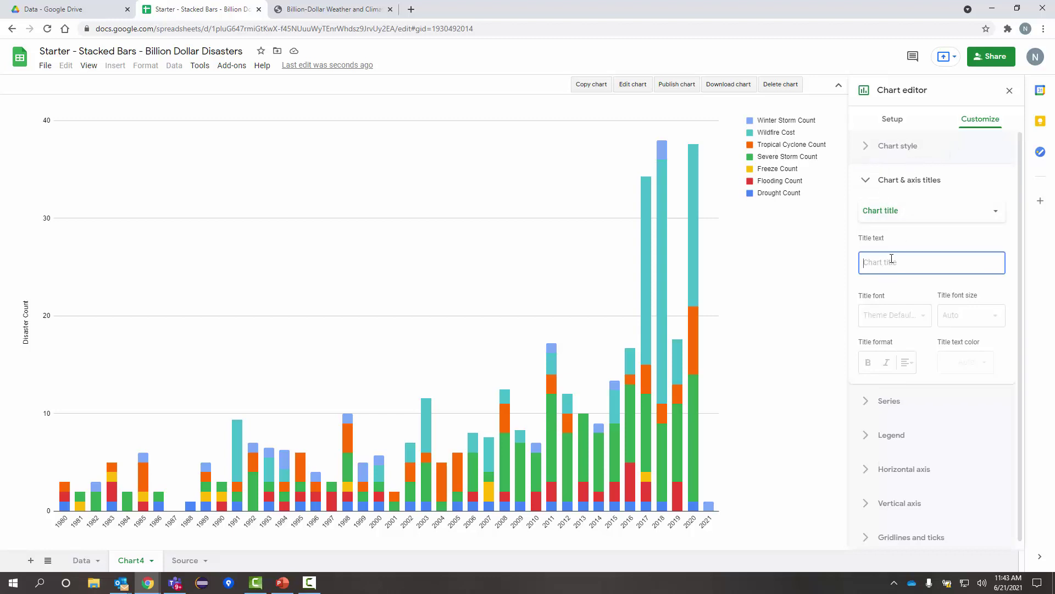
{"action": "type", "text": "Disaster Count per Year"}
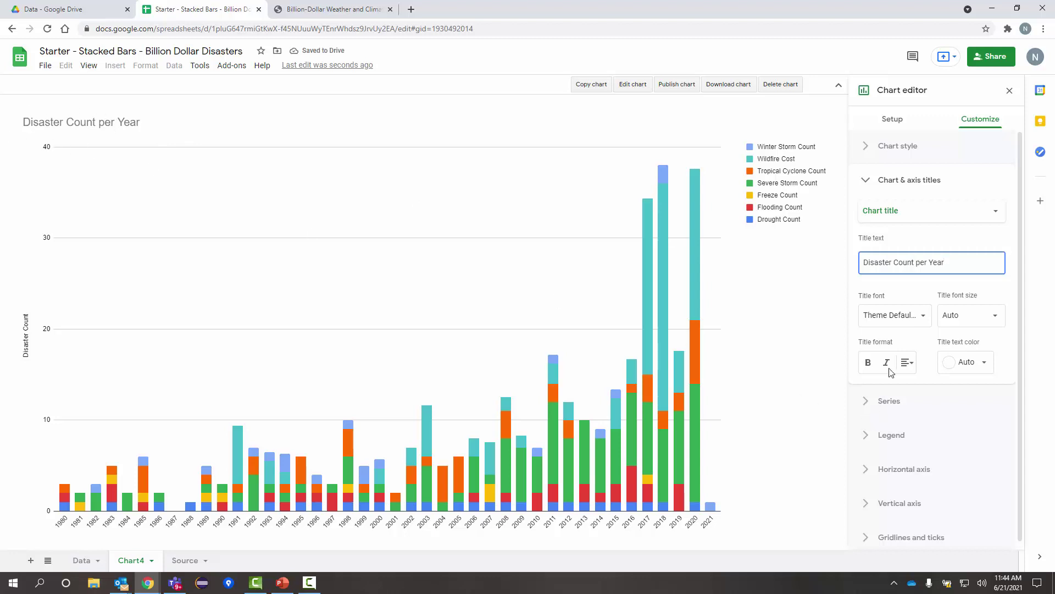
Make the chart title bold at font size 36.
{"action": "left_click", "coordinate": [868, 364]}
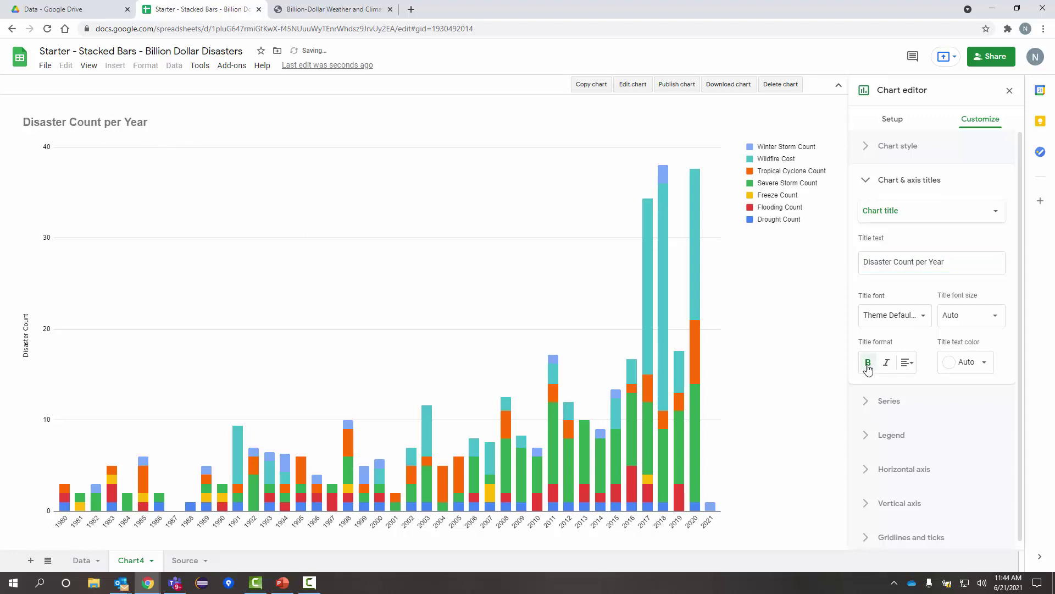
{"action": "left_click", "coordinate": [980, 316]}
{"action": "left_click", "coordinate": [966, 460]}
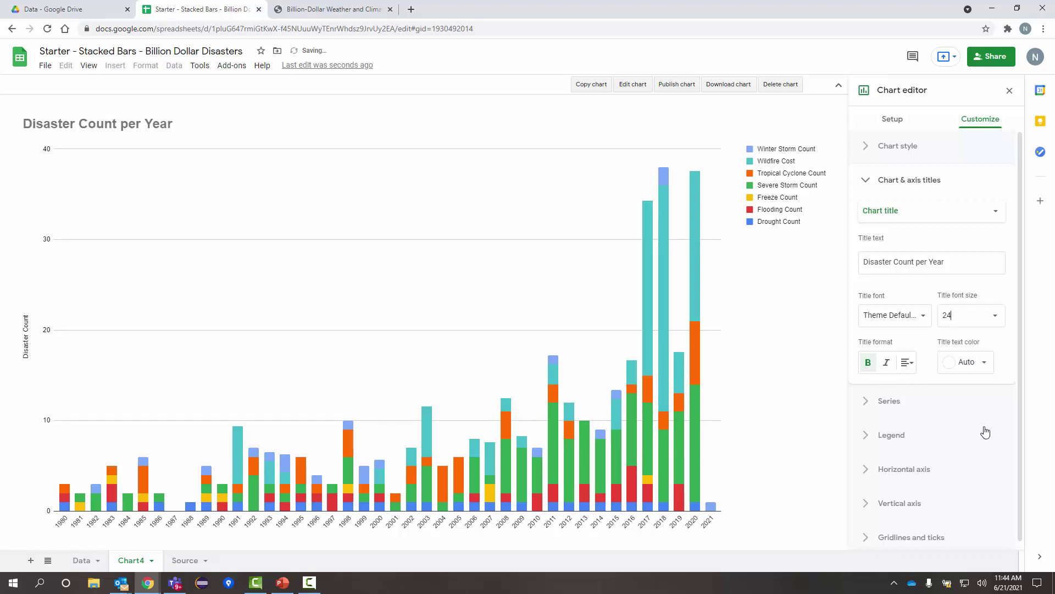
{"action": "left_click", "coordinate": [989, 319]}
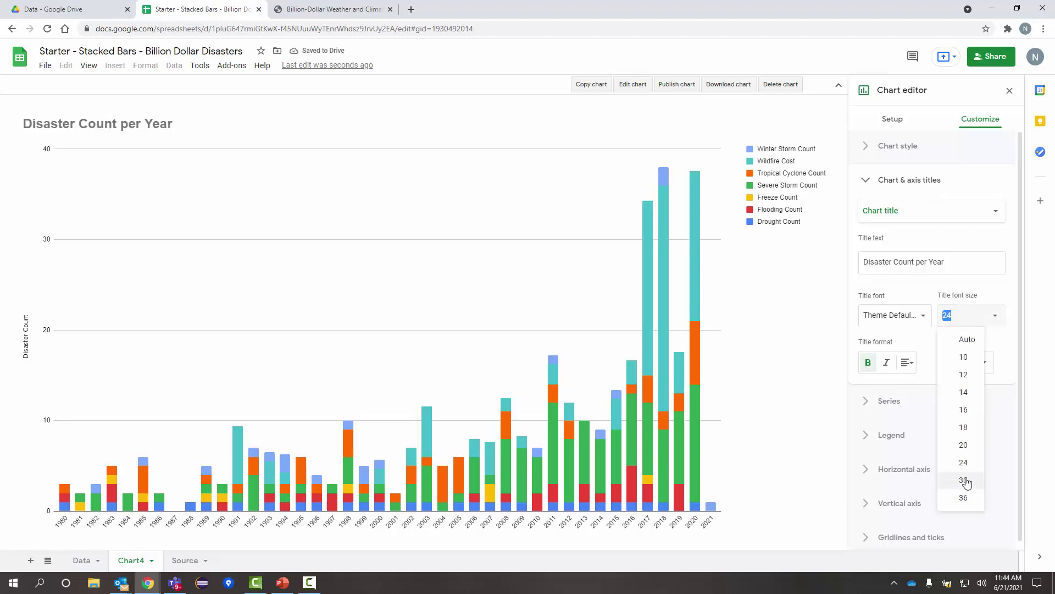
{"action": "left_click", "coordinate": [963, 498]}
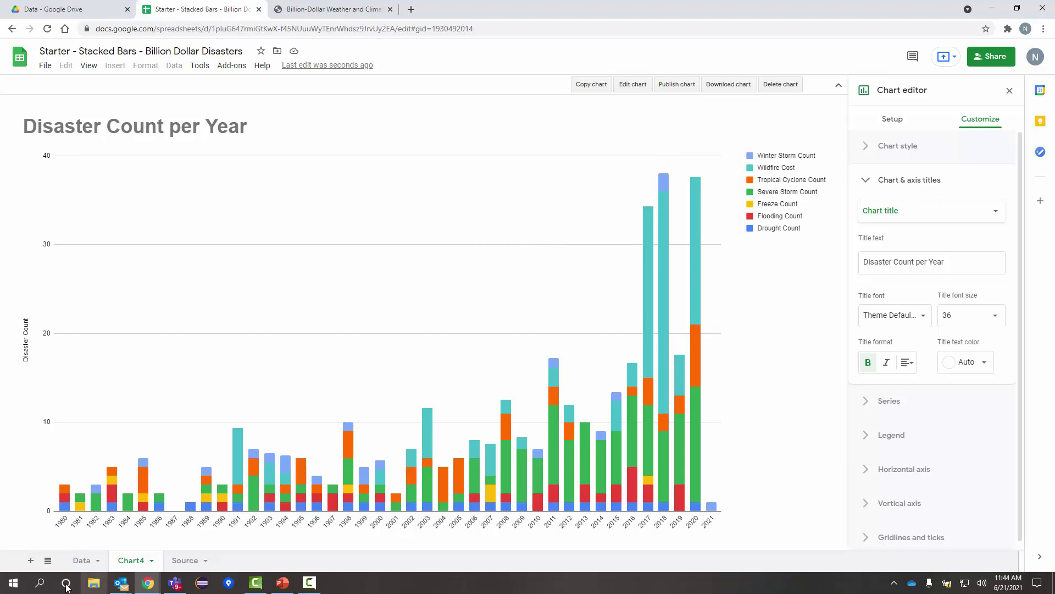
Rename the Chart4 sheet tab to 'Count per Year'.
{"action": "left_click", "coordinate": [80, 565]}
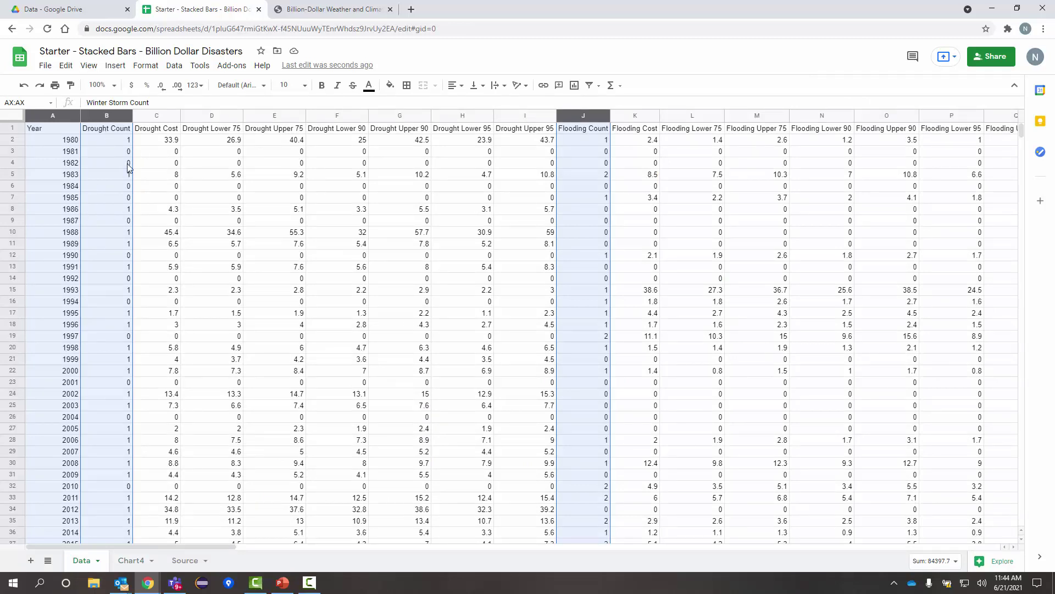
{"action": "left_click", "coordinate": [137, 565]}
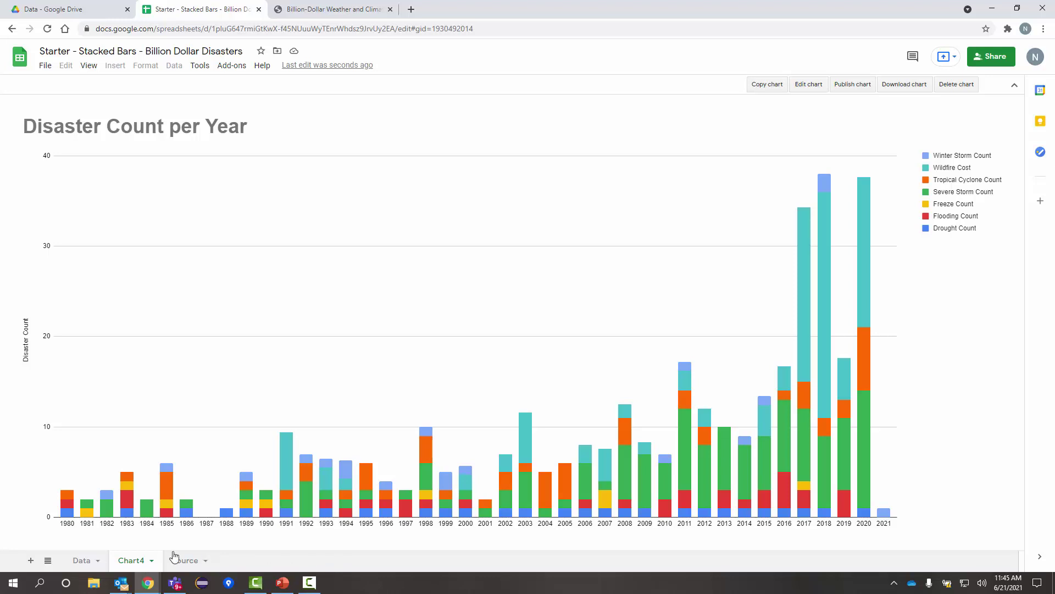
{"action": "double_click", "coordinate": [138, 561]}
{"action": "type", "text": "Count per Year"}
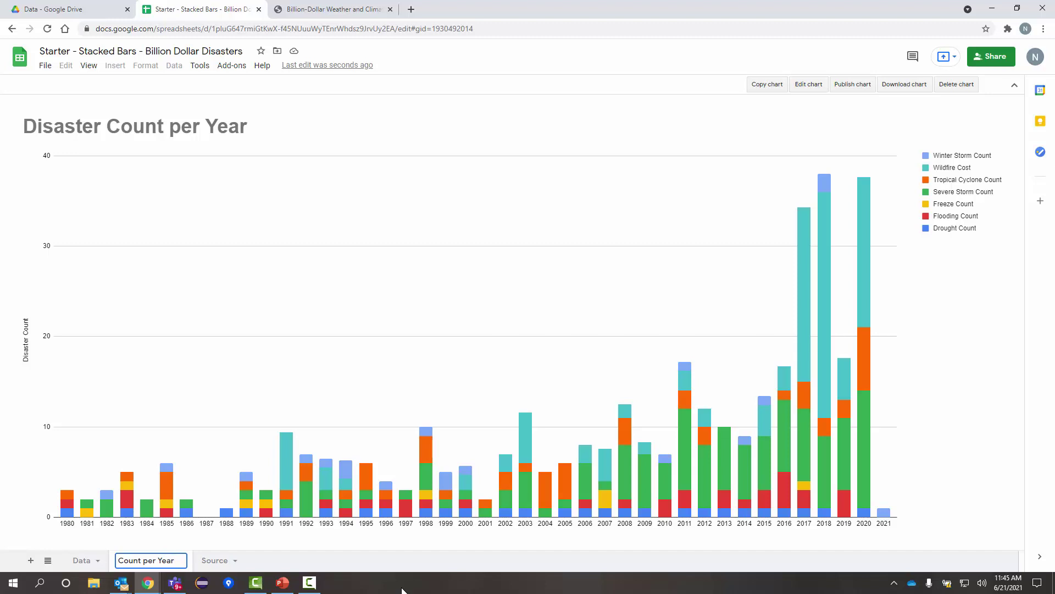
{"action": "key", "text": "Return"}
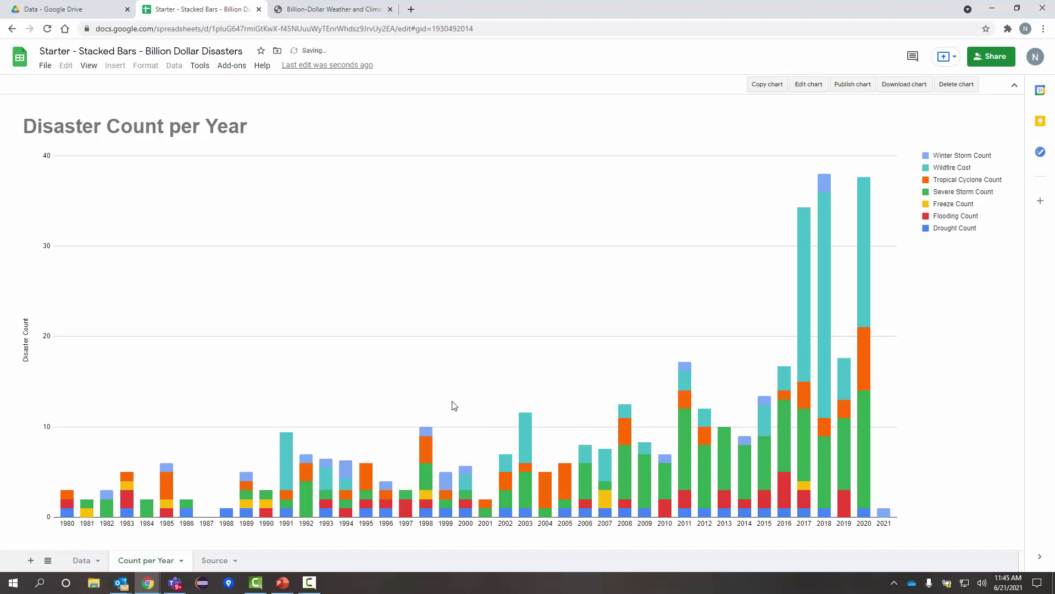